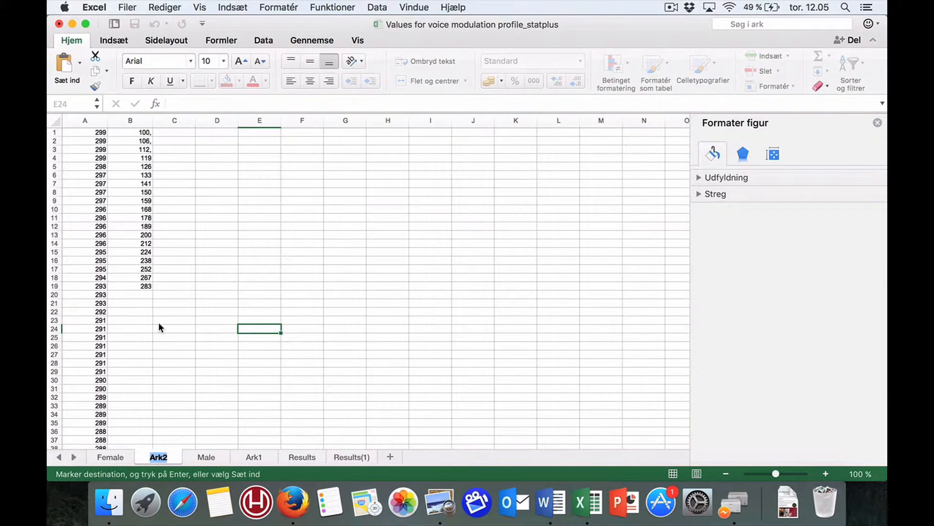
- Start a Histogram data analysis on sheet Ark2 and set its input range to column A ($A:$A)
left_click(266, 42)
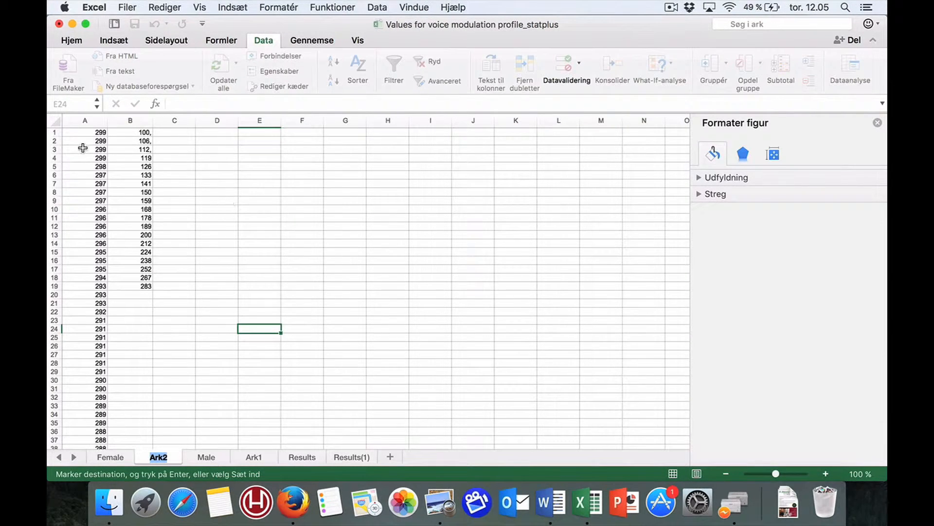
left_click(82, 126)
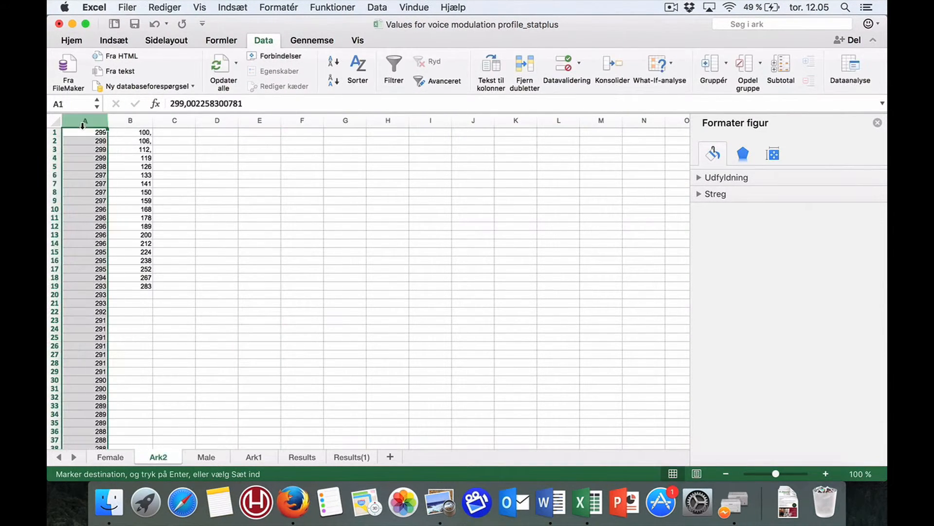
left_click(851, 68)
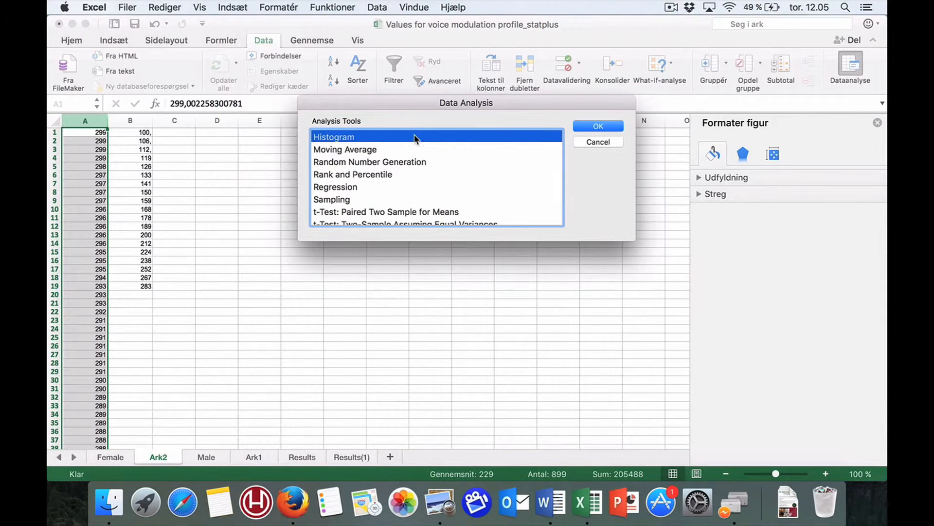
left_click(601, 128)
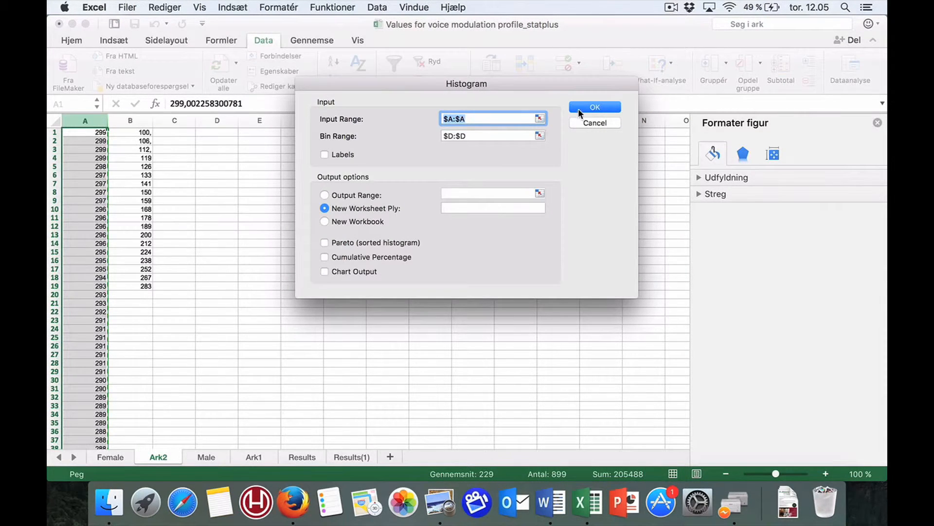
left_click(540, 118)
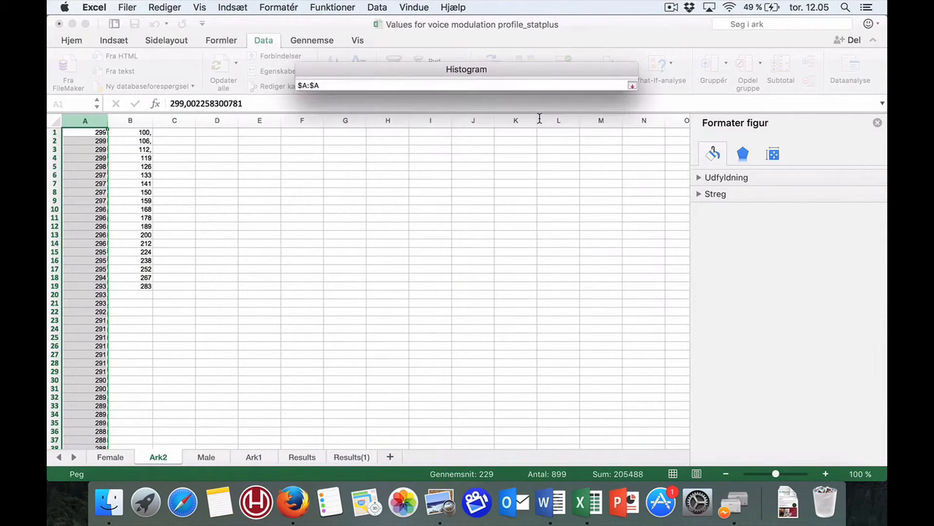
left_click(82, 123)
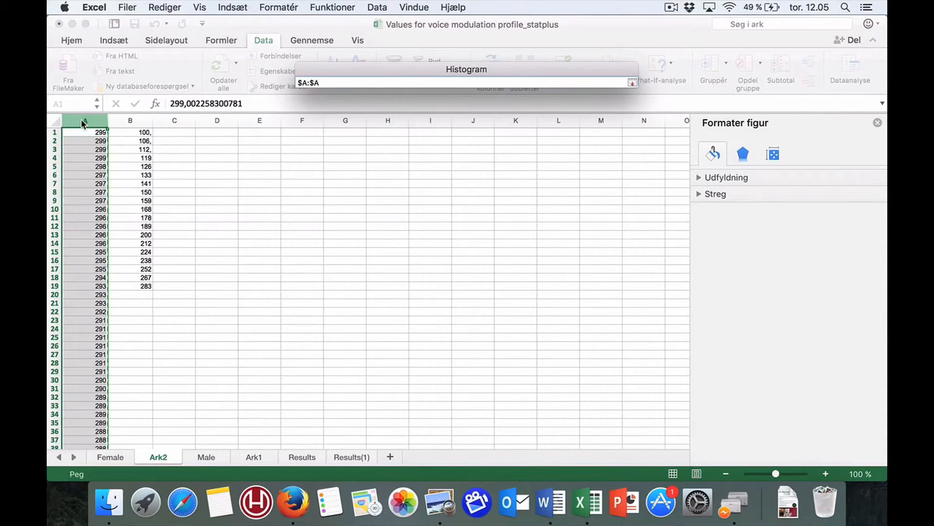
key("Return")
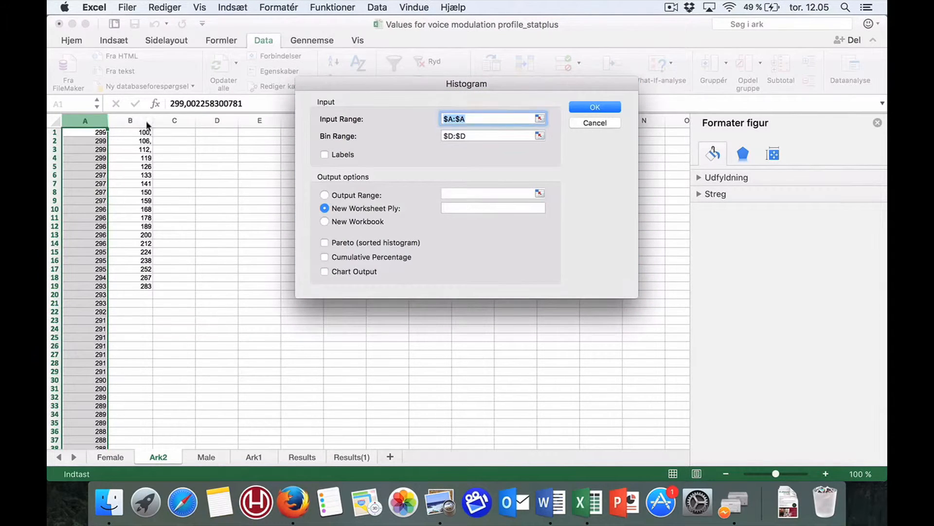
- Set the histogram's bin range to column B ($B:$B)
left_click(539, 135)
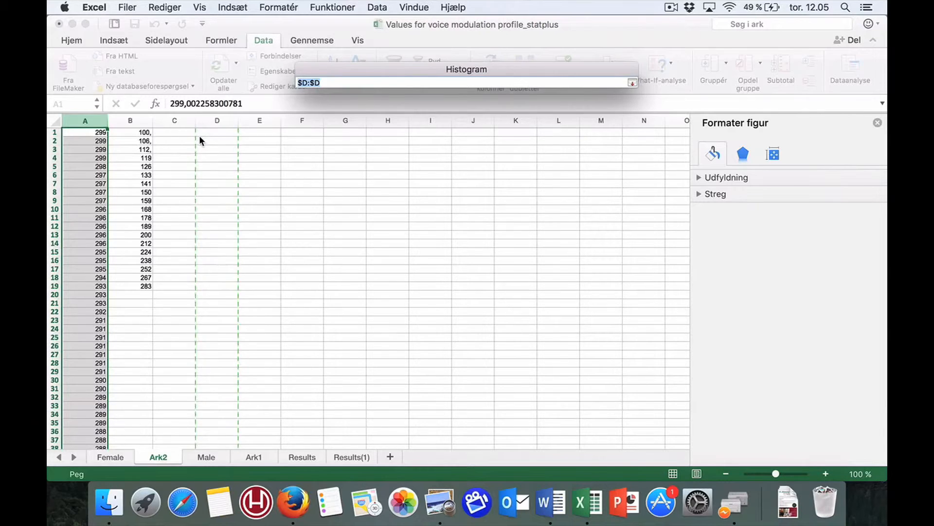
left_click(133, 120)
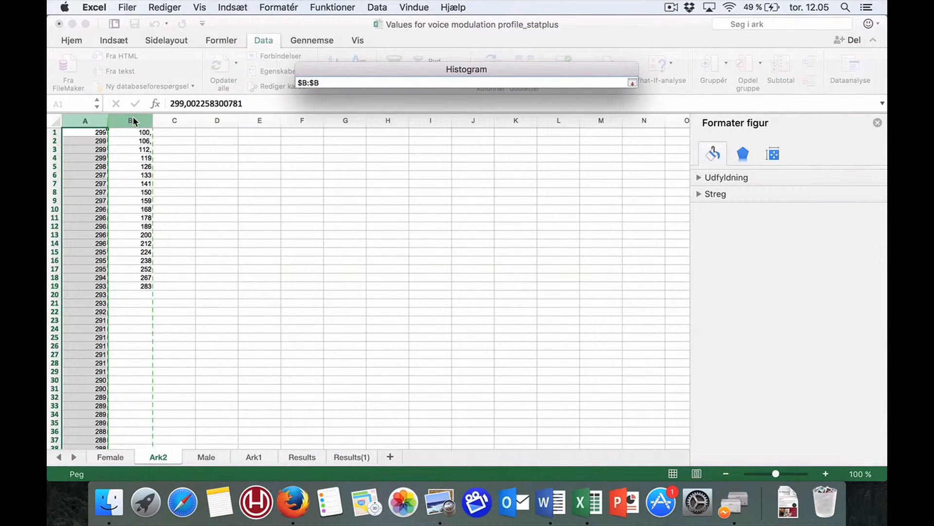
key("Return")
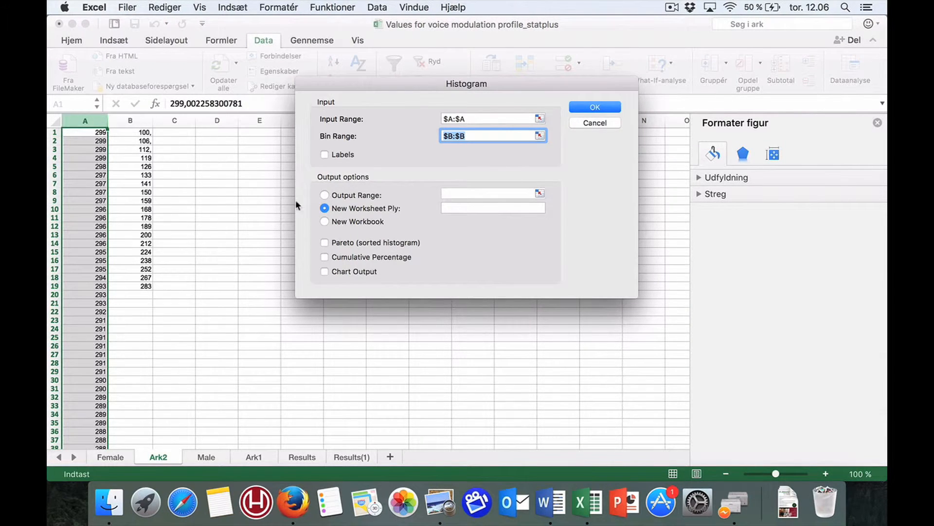
- Direct the histogram output to a range starting at cell D1 and generate the frequency table
left_click(325, 195)
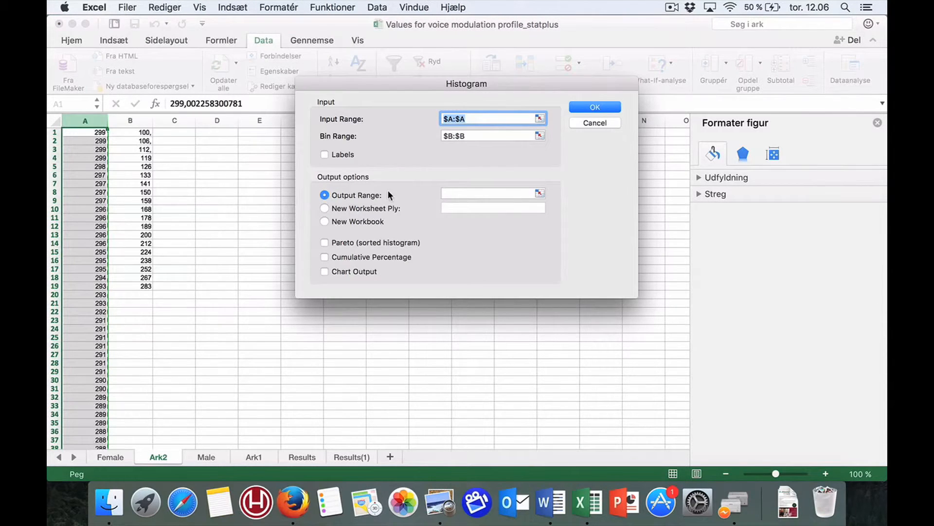
left_click(539, 193)
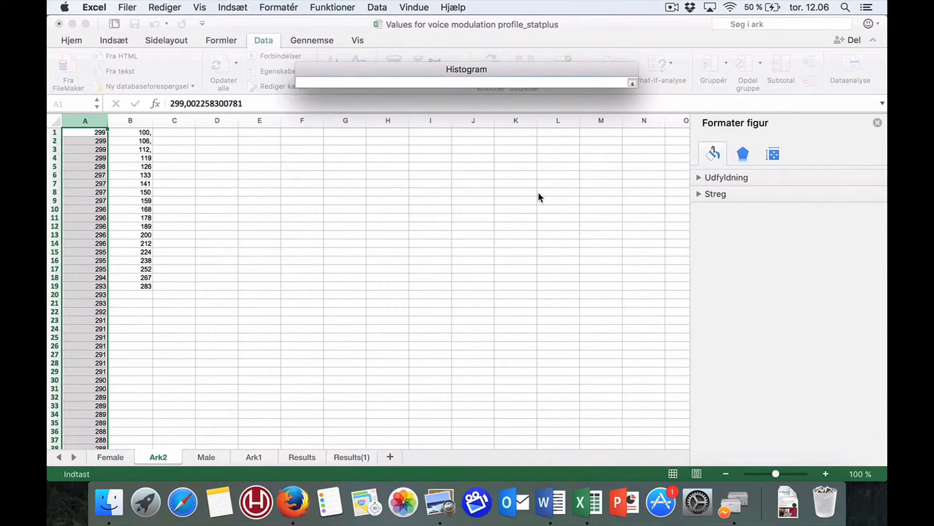
left_click(207, 131)
key("Return")
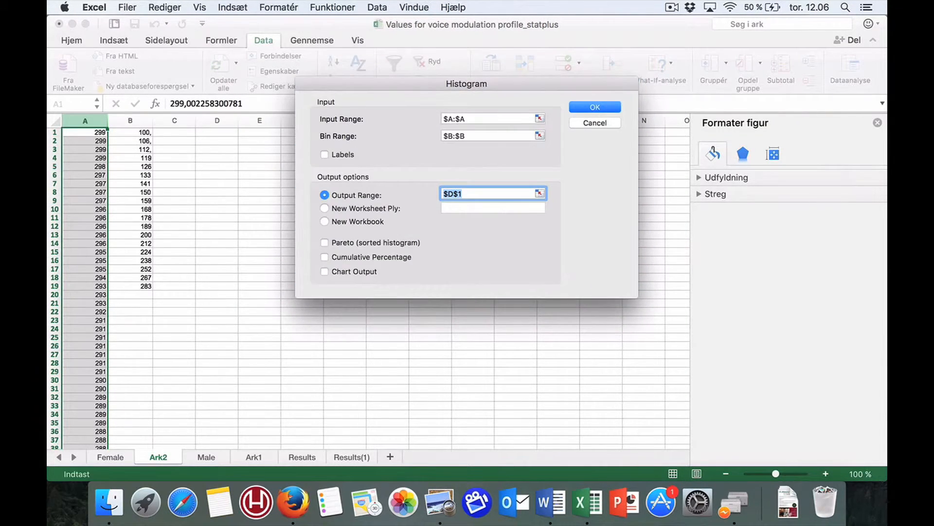
left_click(590, 108)
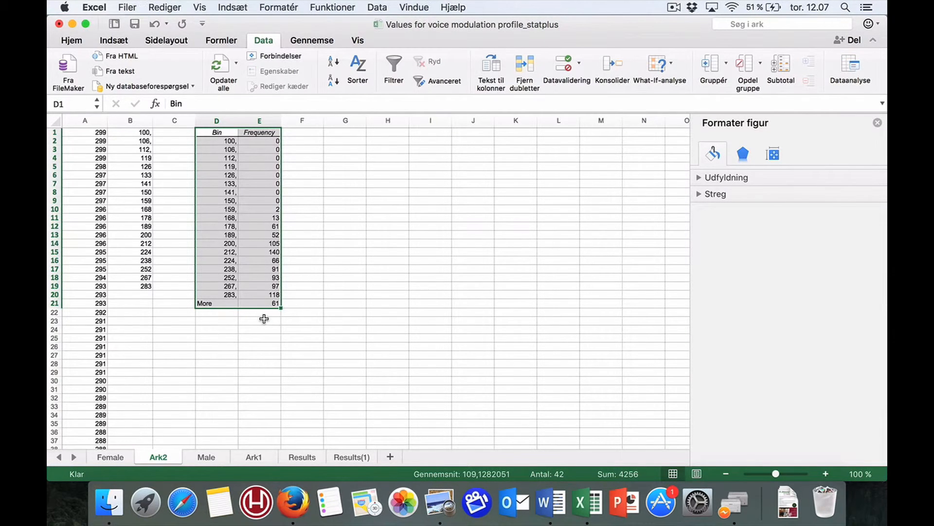
- Total the Frequency values E2:E21 in cell E22 with AutoSum
left_click(263, 313)
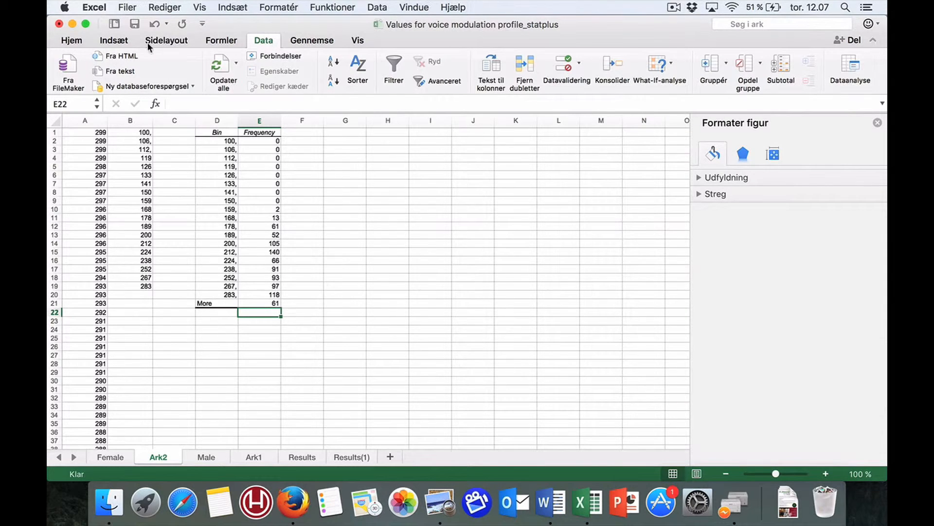
left_click(220, 42)
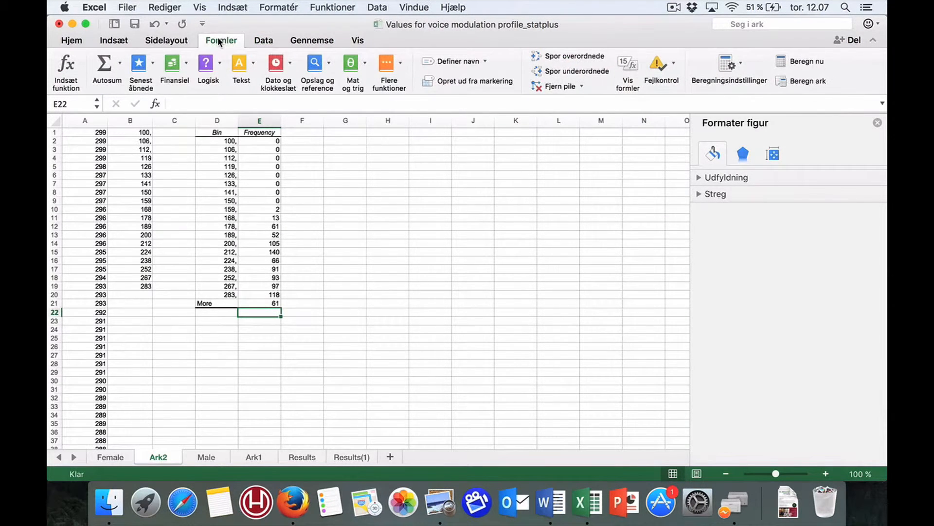
left_click(98, 64)
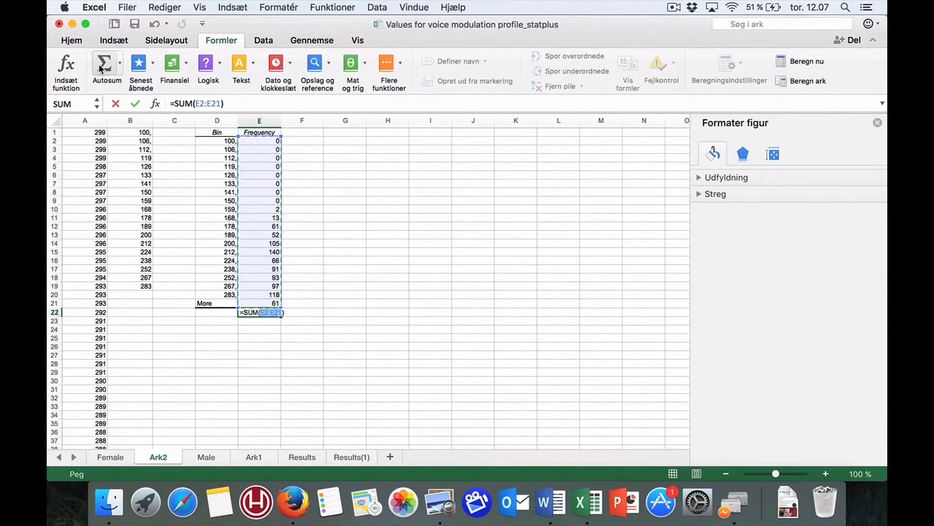
key("Return")
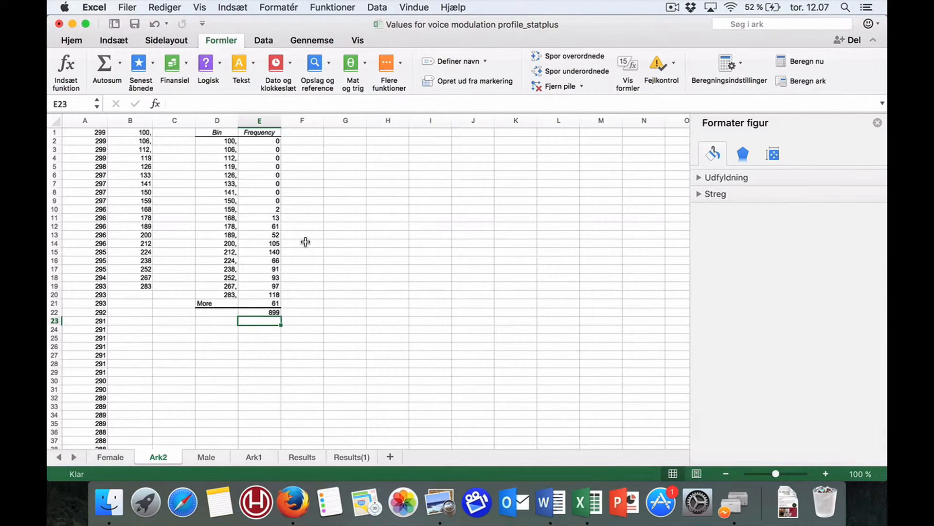
- Enter the percentage formula =(E2/E22)*100 in cell F2 for the first bin's frequency
left_click(299, 141)
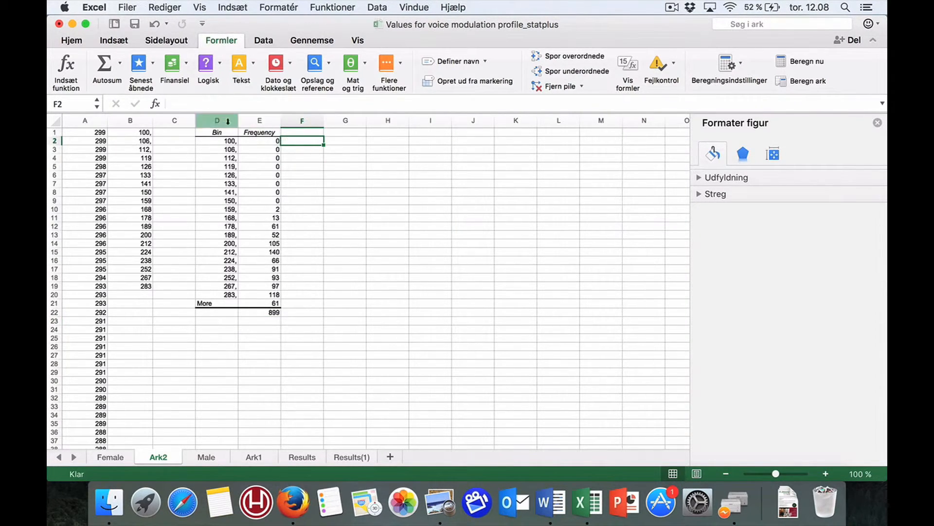
left_click(207, 104)
type("=(")
left_click(260, 141)
type("/")
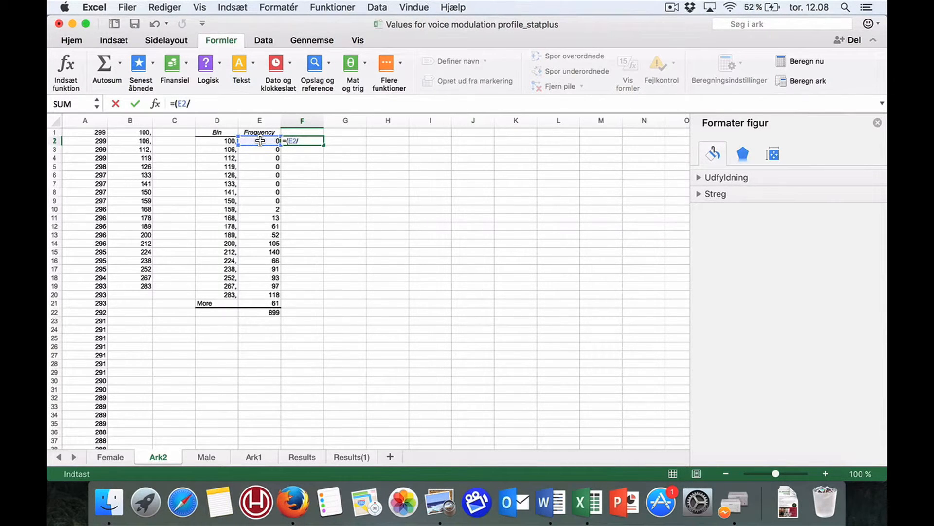
left_click(258, 314)
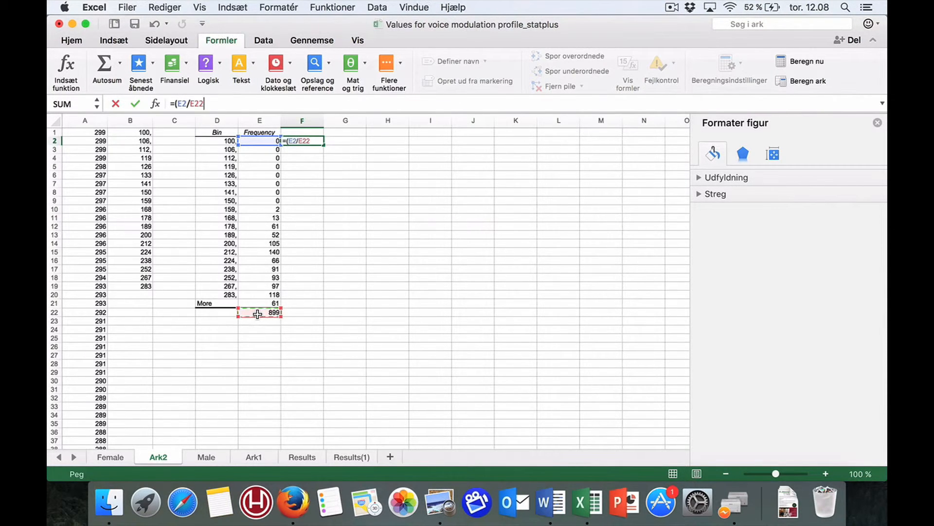
type(")*100")
key("Return")
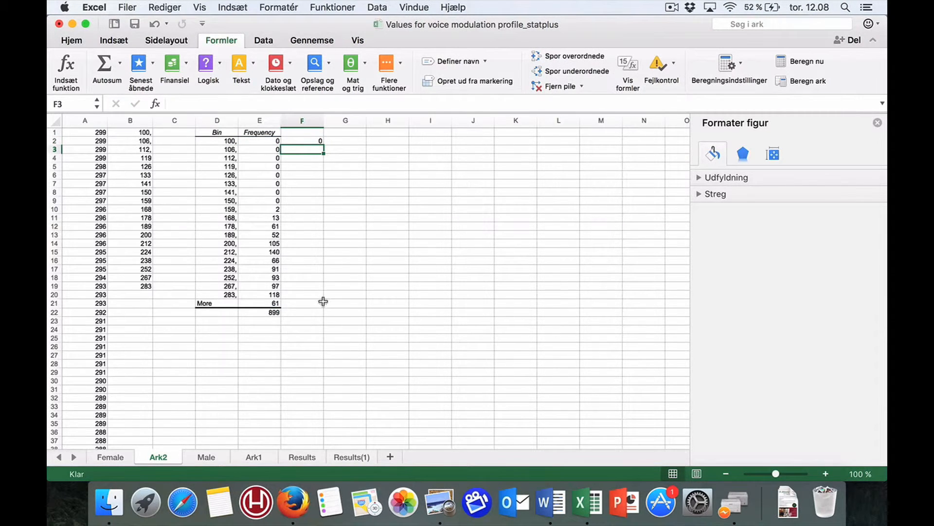
- Enter the percentage formula =(E3/E22)*100 in cell F3 for the second bin's frequency
left_click(204, 103)
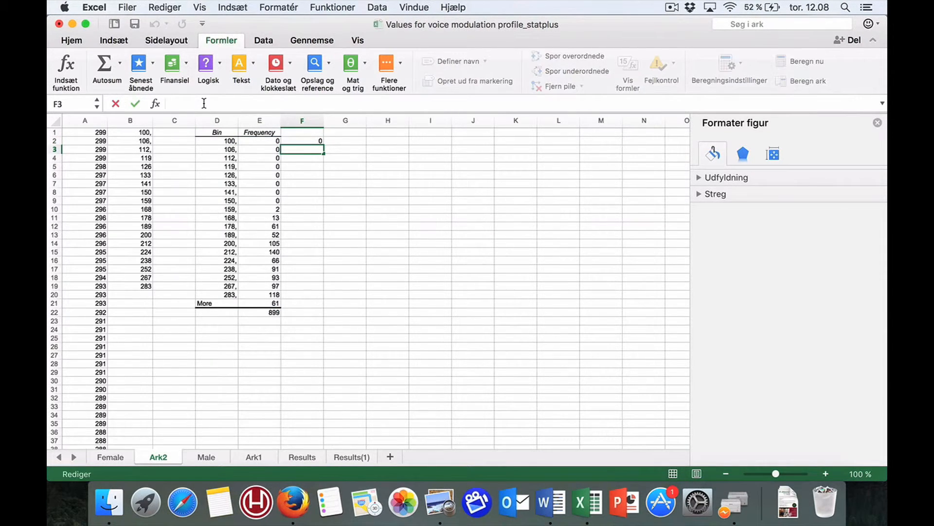
type("=(")
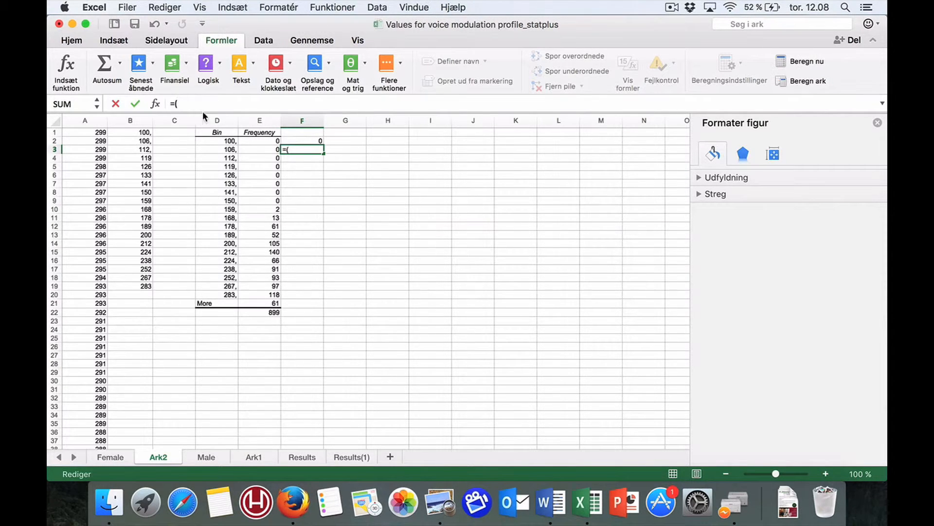
left_click(252, 152)
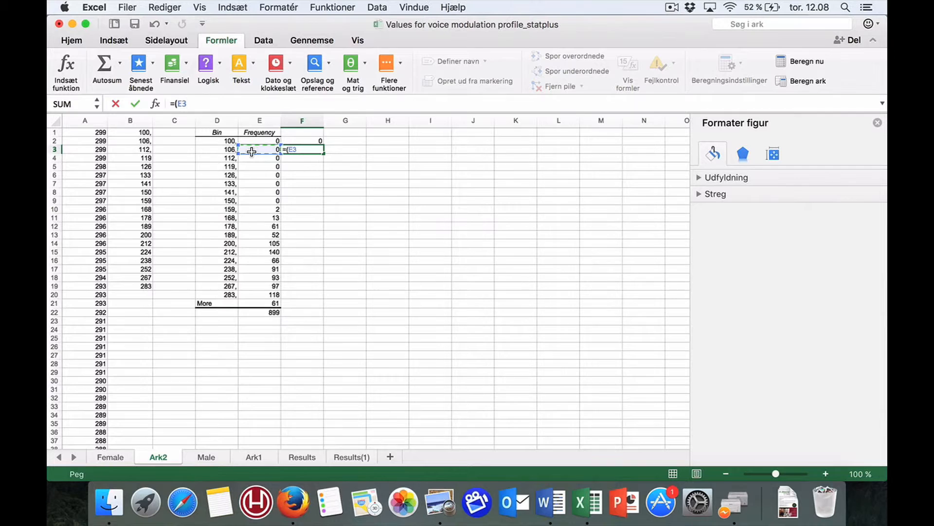
type("/")
left_click(261, 312)
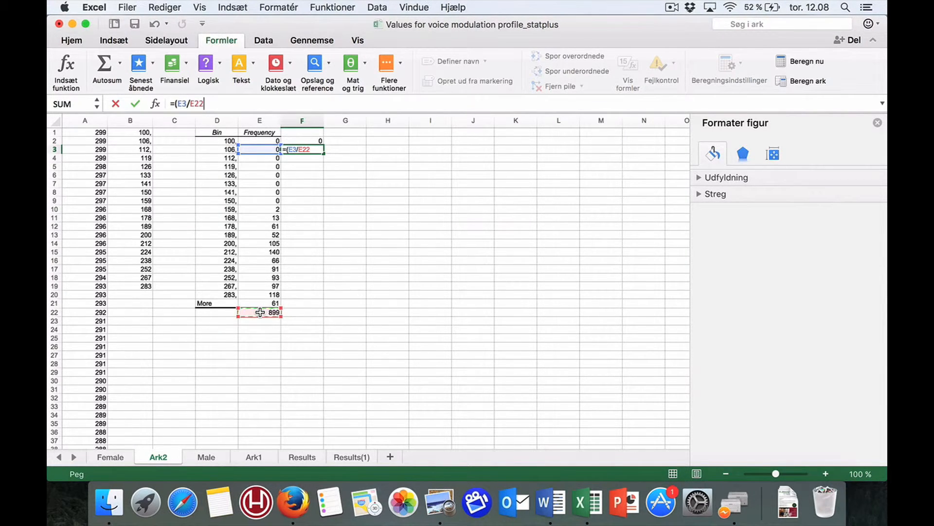
type(")*100")
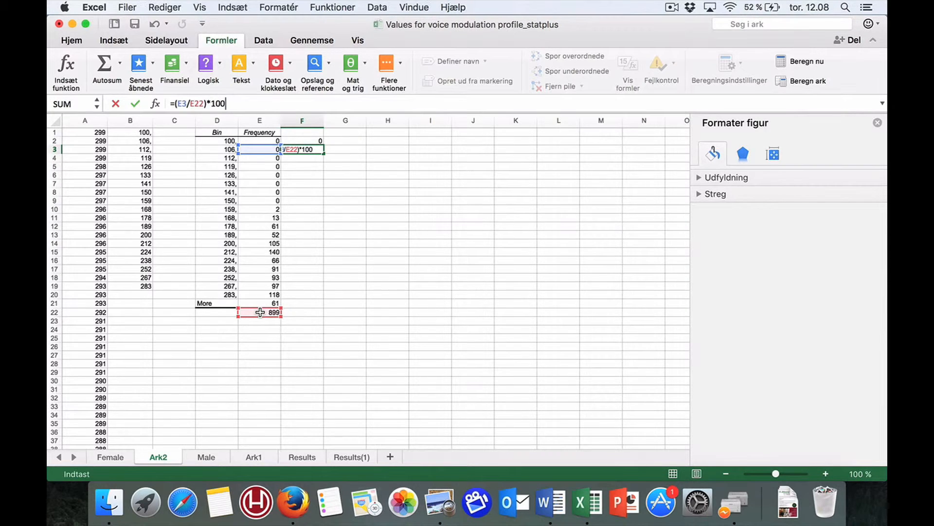
key("Return")
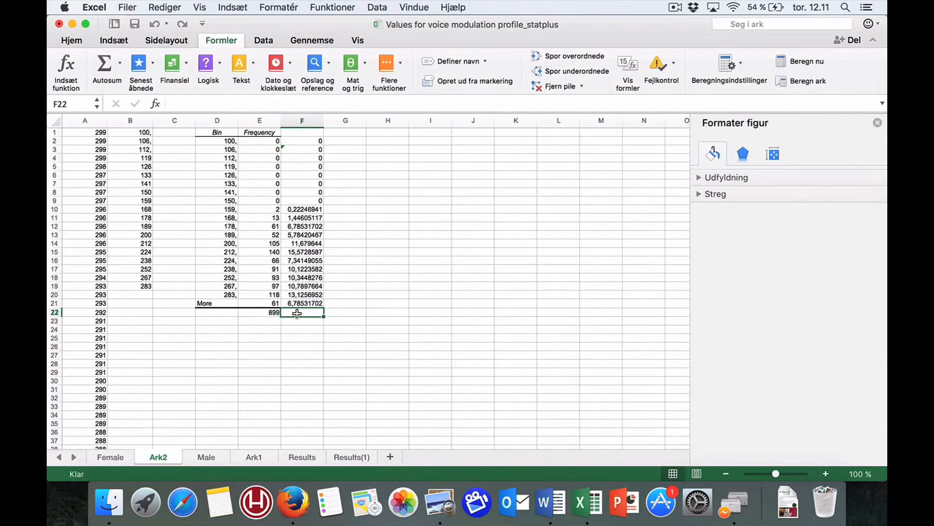
- Total the percentages F2:F21 in cell F22 with AutoSum
left_click(99, 66)
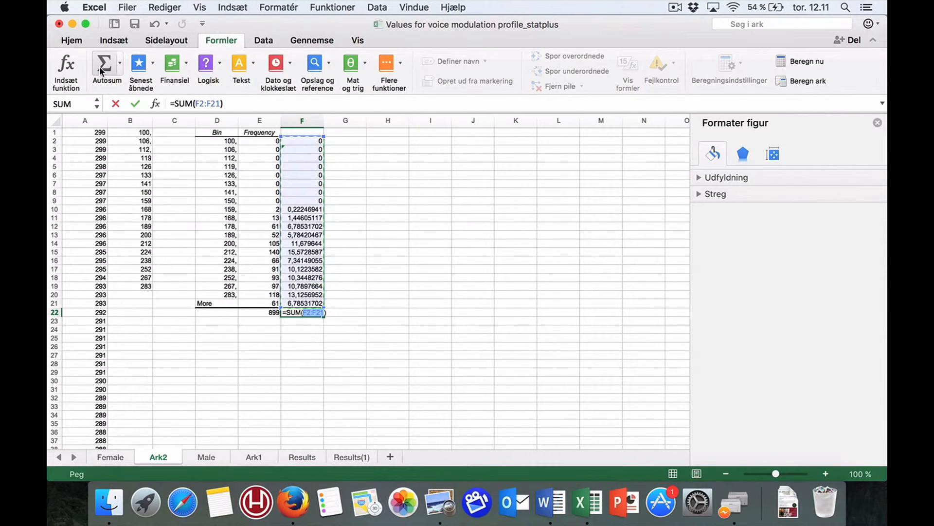
key("Return")
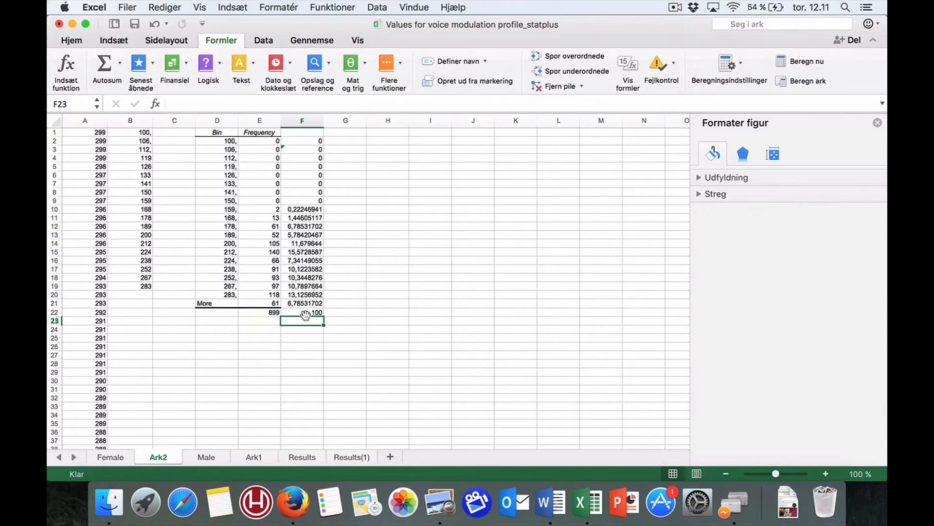
- Move the whole Frequency column from column E to column G
left_click(260, 119)
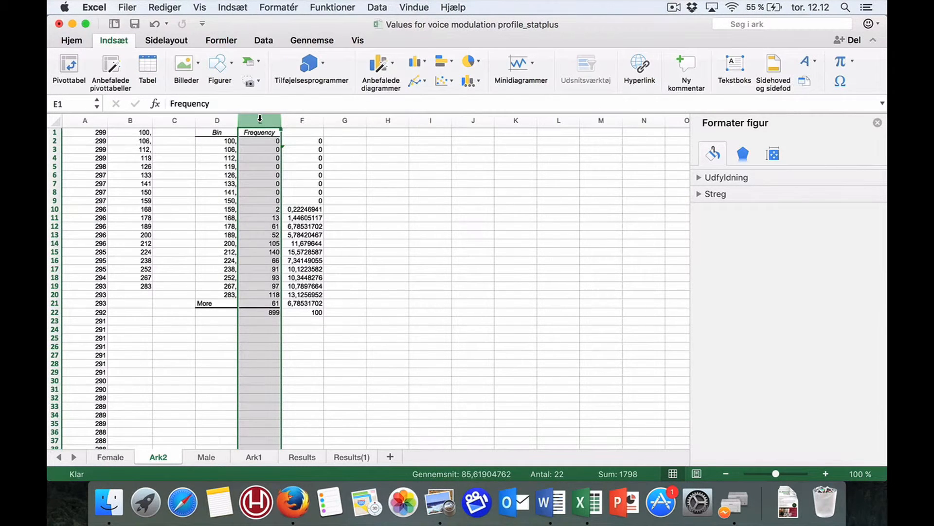
key("super+c")
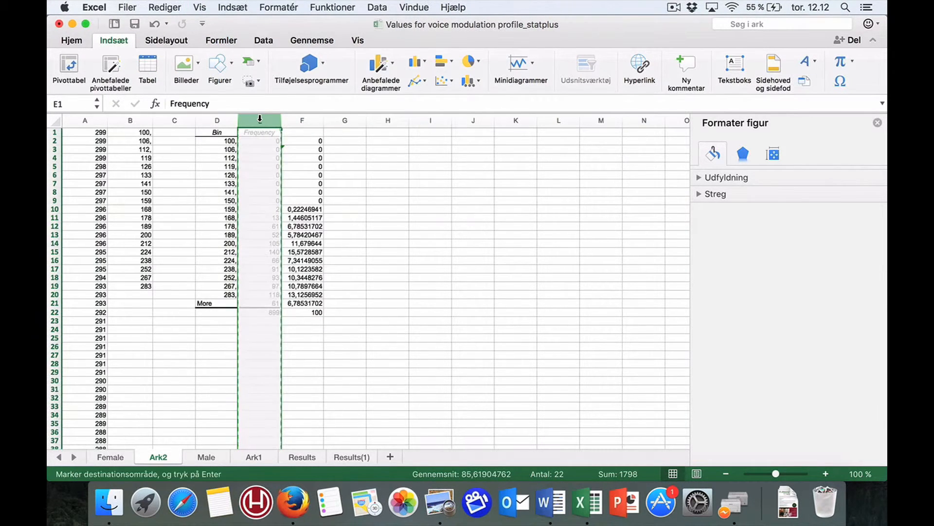
left_click(345, 119)
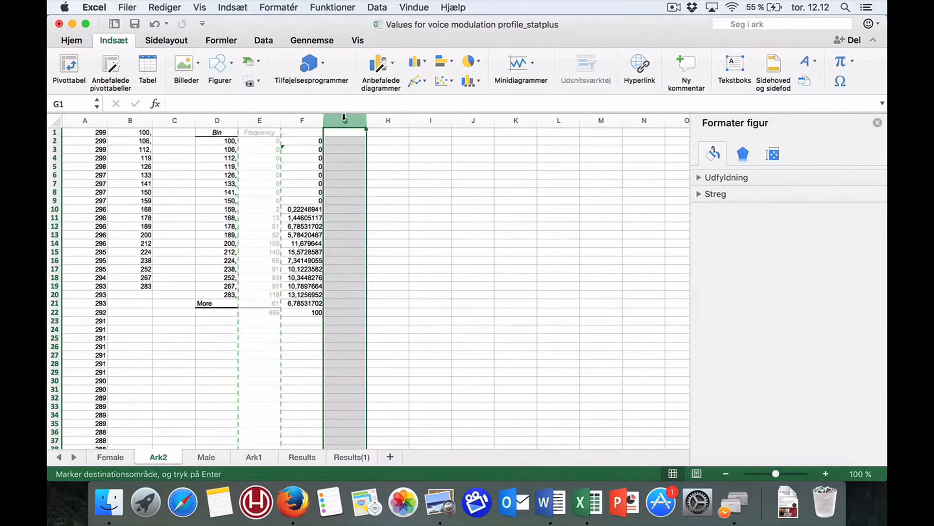
key("super+v")
- Delete the empty column E so the percentages sit directly beside the Bin column
left_click(249, 120)
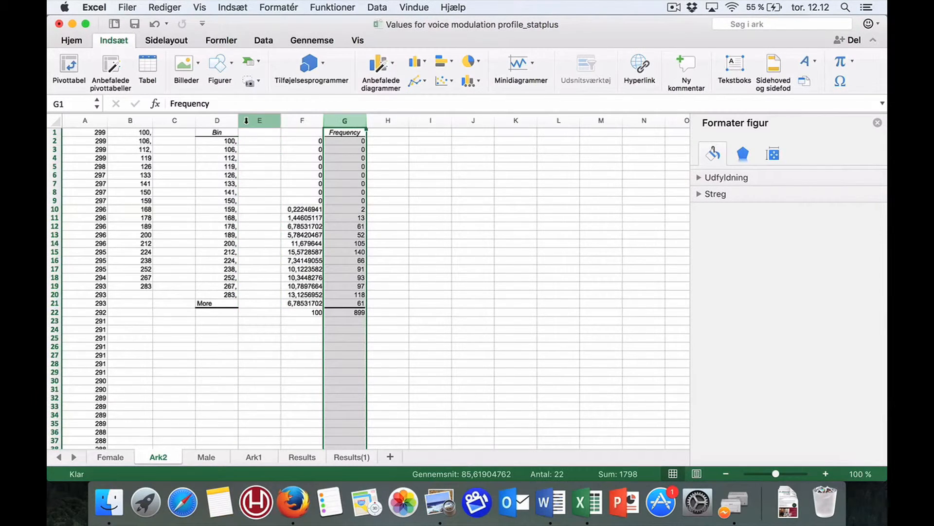
right_click(249, 119)
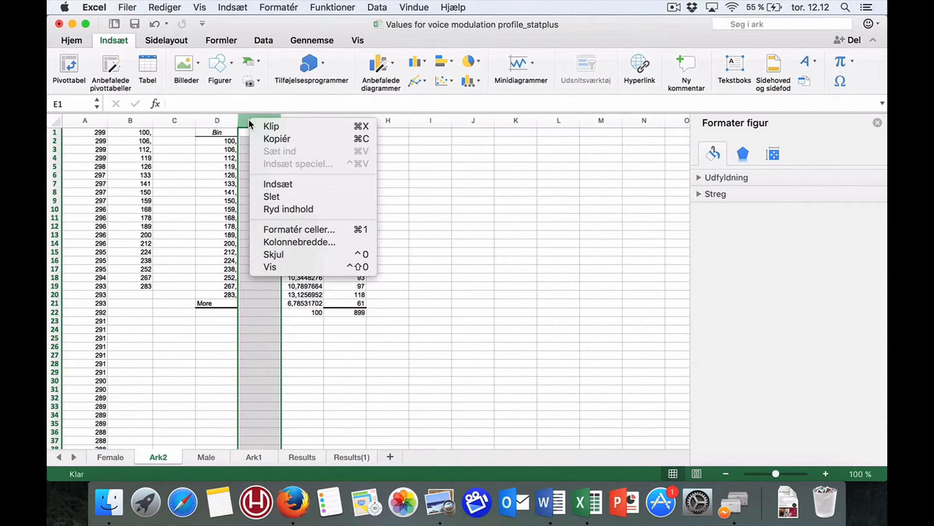
left_click(266, 196)
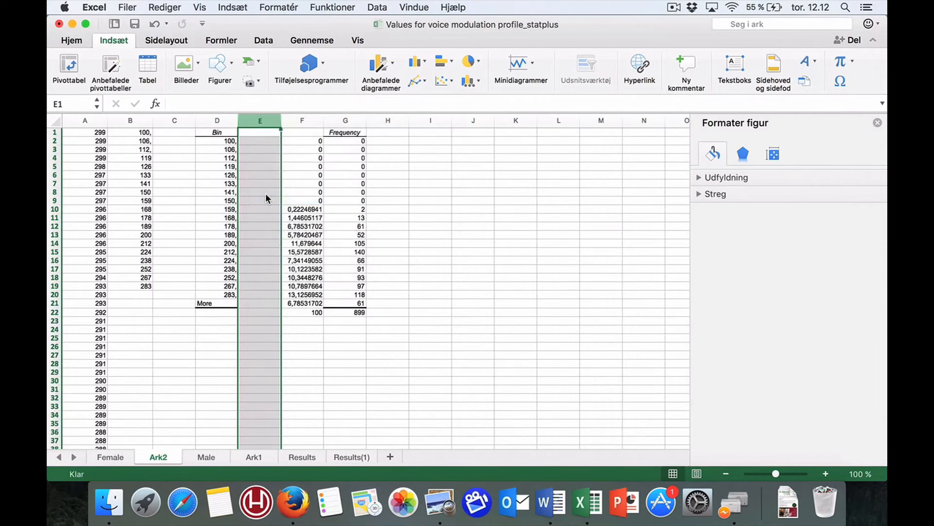
- Insert a clustered column chart from the bins and percentages in D2:E21
left_click(215, 142)
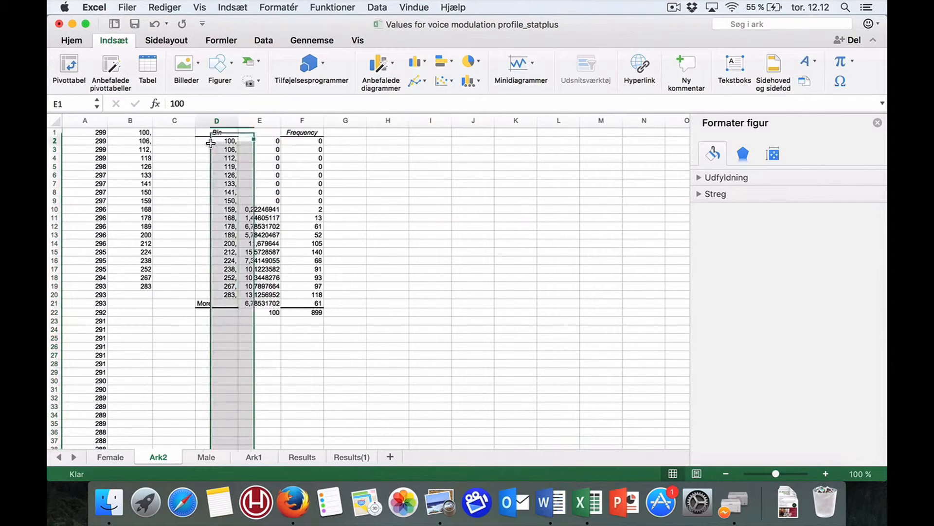
left_click_drag(233, 142, 256, 304)
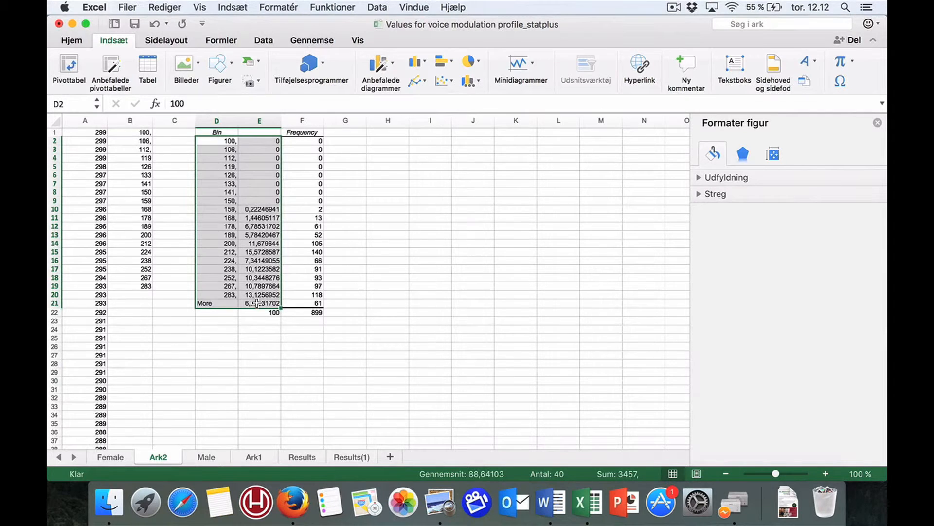
left_click(424, 63)
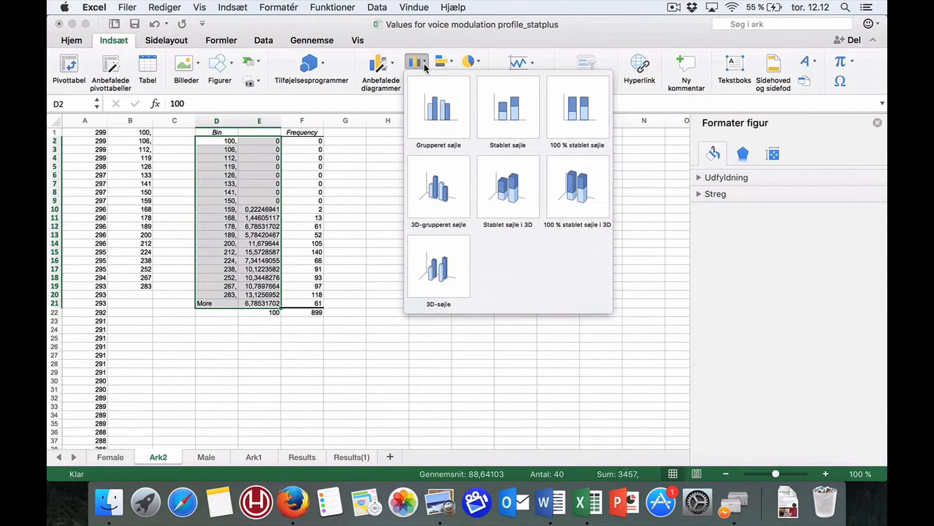
left_click(421, 106)
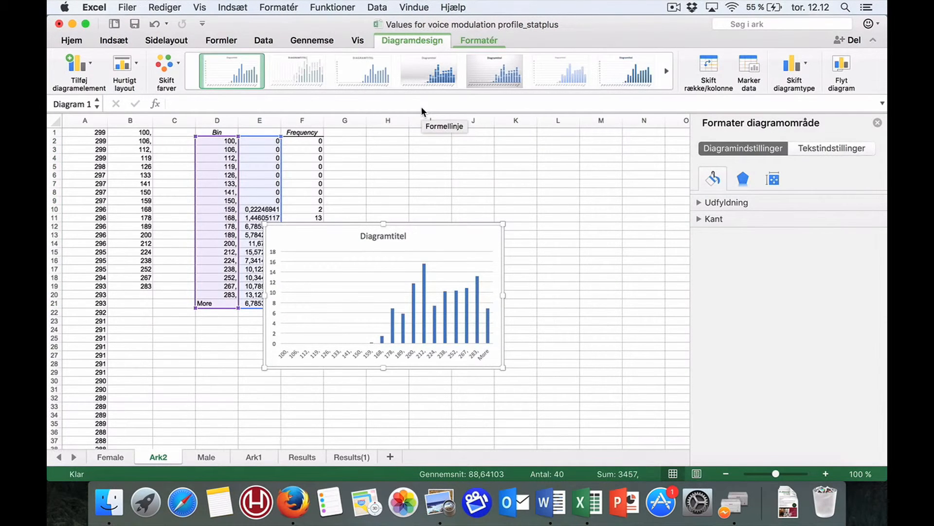
- Set the chart columns' series overlap to -98% and their gap width to 0%
left_click(413, 310)
left_click(414, 310)
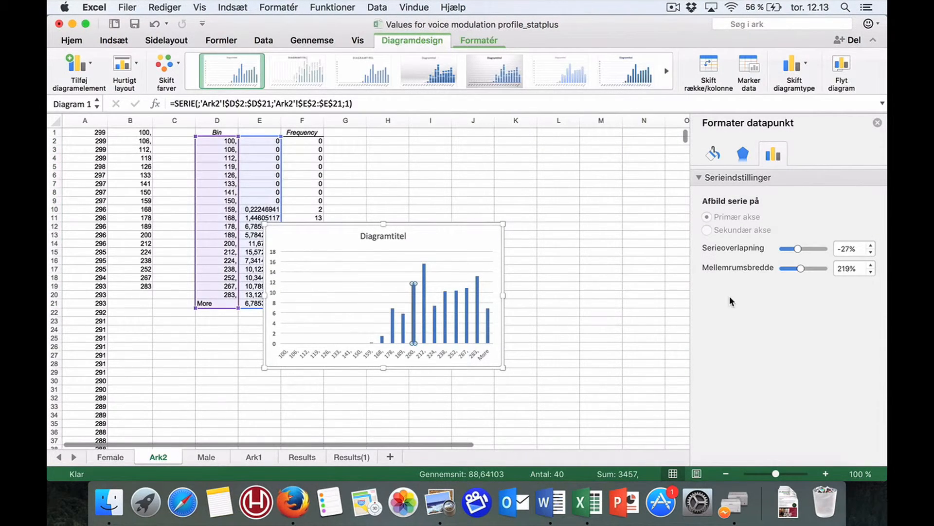
mouse_move(394, 321)
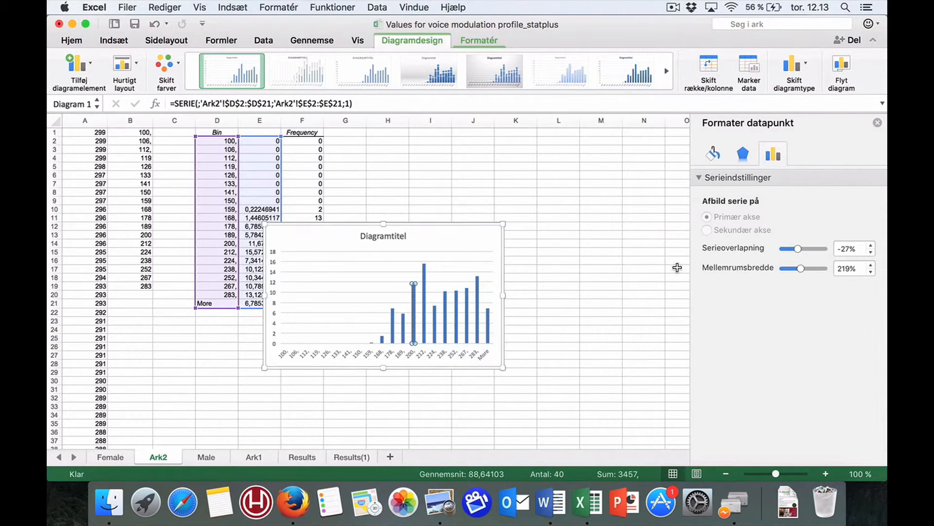
left_click_drag(798, 249, 775, 268)
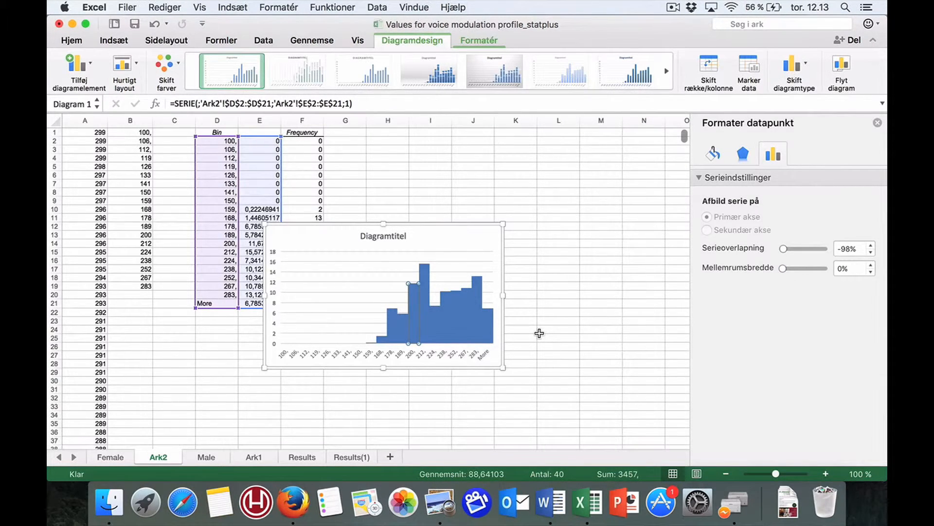
left_click(714, 155)
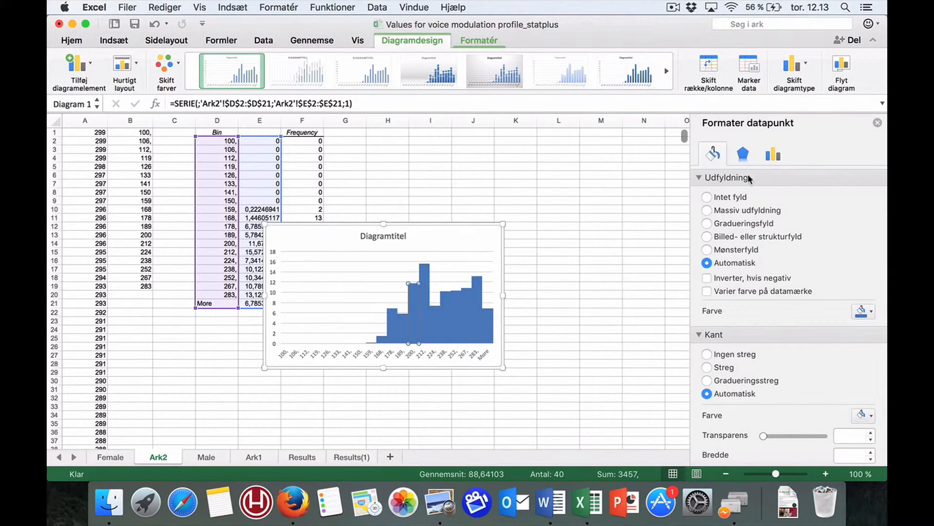
left_click(739, 152)
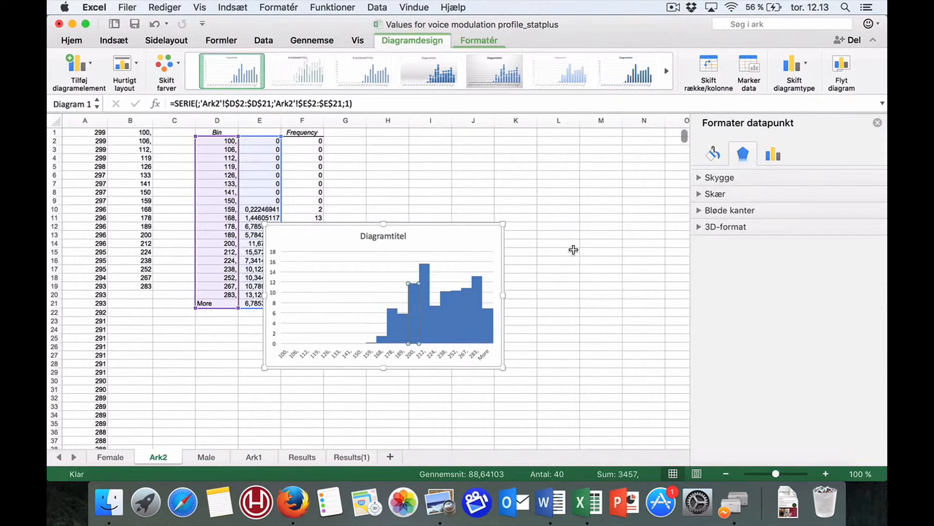
left_click(366, 282)
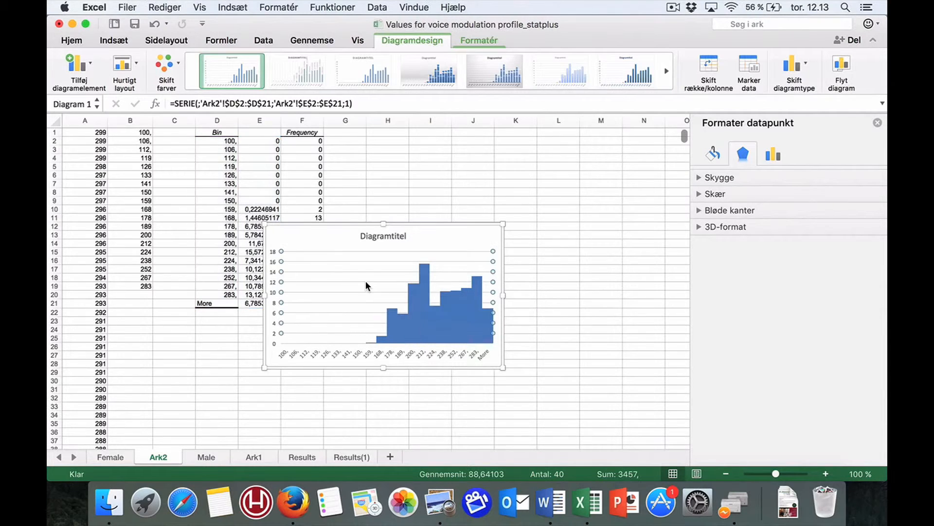
- Set the maximum bound of the chart's vertical value axis to 30
left_click(270, 282)
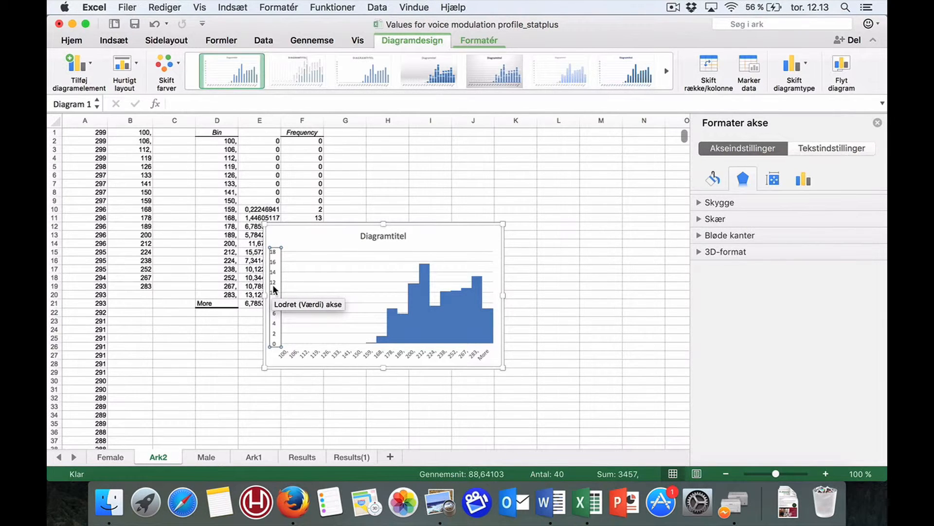
right_click(273, 288)
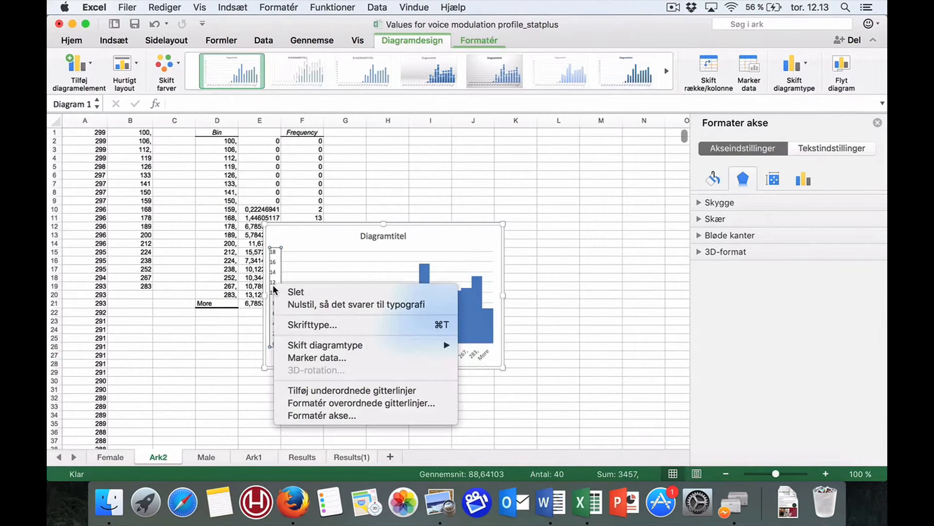
left_click(319, 416)
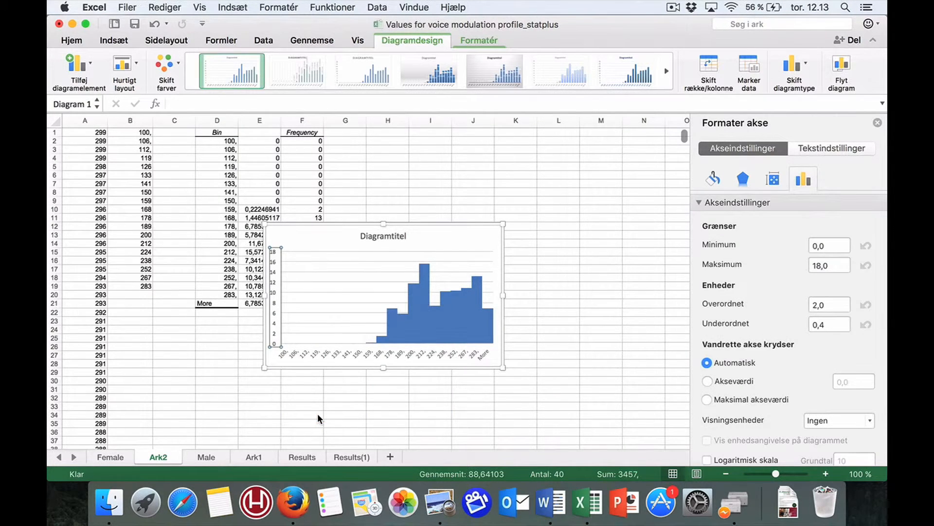
left_click(820, 267)
key("BackSpace")
key("BackSpace")
key("BackSpace")
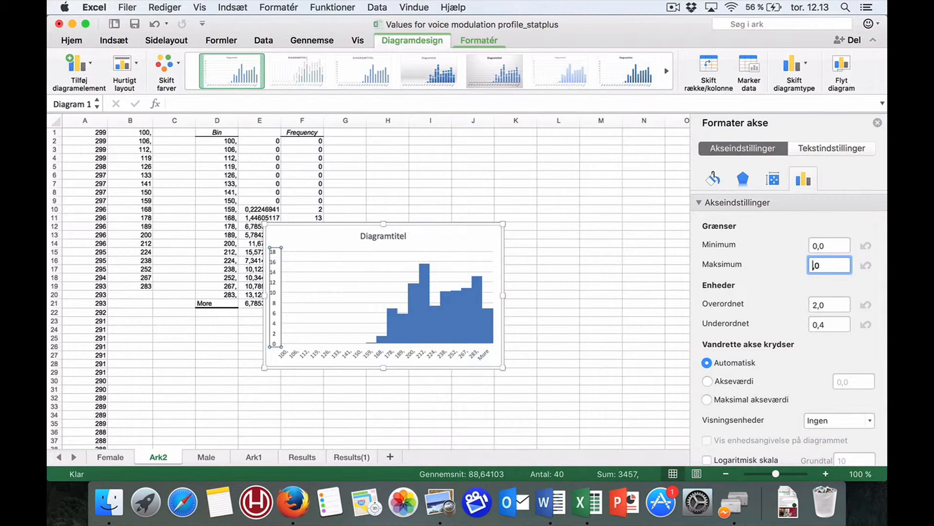
type("30")
left_click(817, 305)
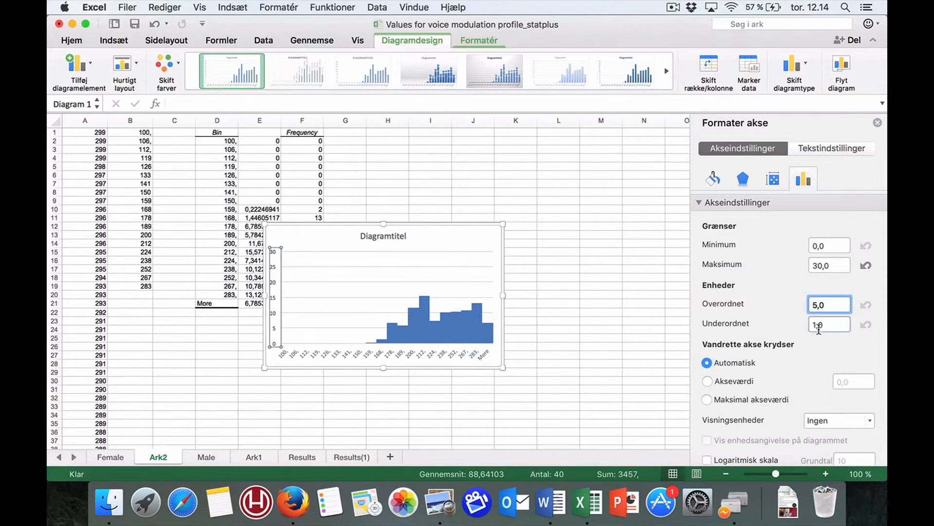
- Change the chart title to "Female speaker F0 modulation histogram"
left_click(399, 239)
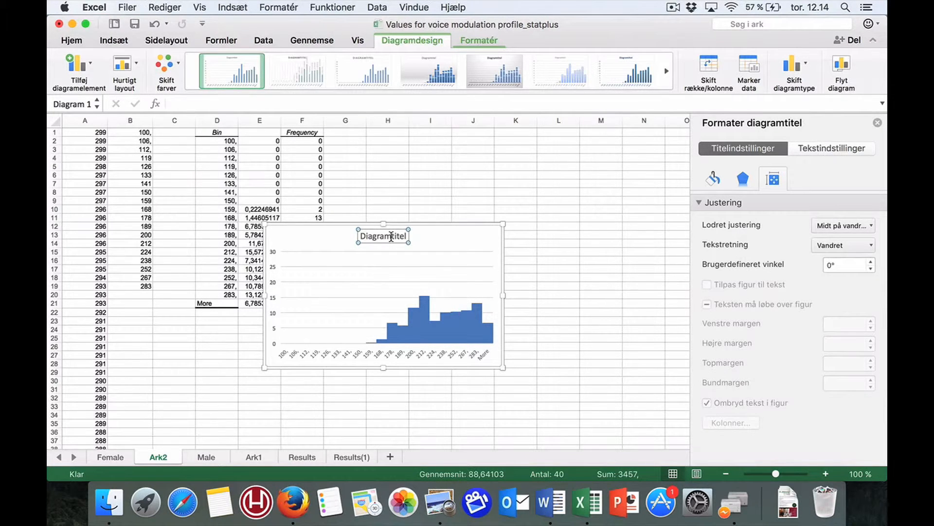
key("Right")
key("Right")
key("BackSpace")
key("BackSpace")
key("BackSpace")
key("BackSpace")
key("BackSpace")
key("BackSpace")
key("BackSpace")
key("BackSpace")
key("BackSpace")
type("Female Speaker")
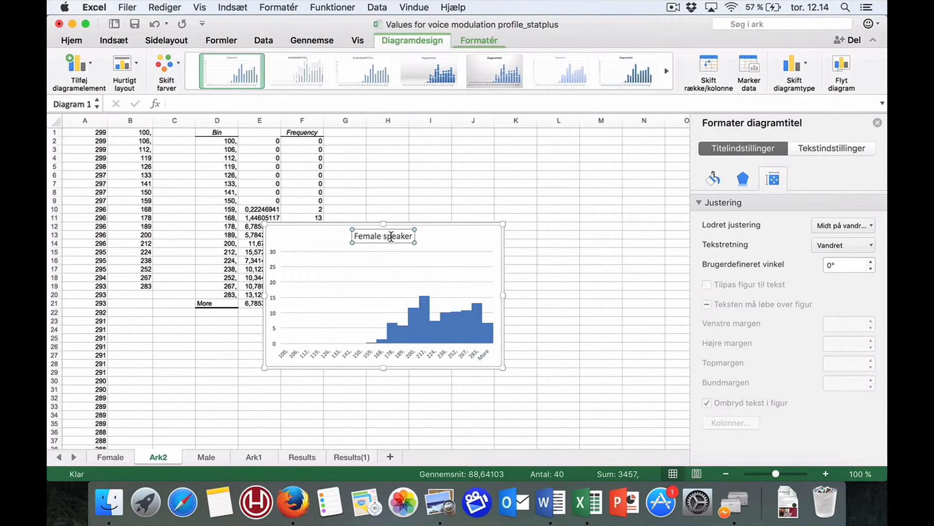
type(" F0")
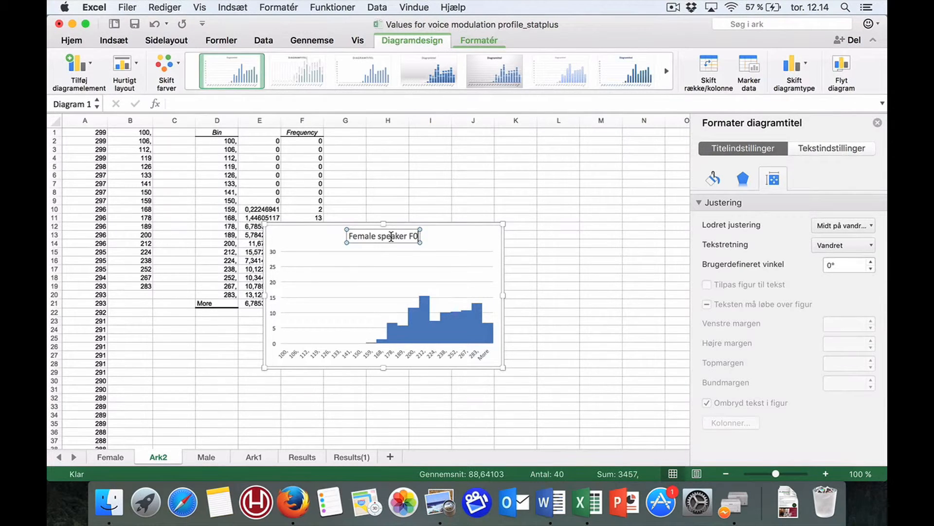
type(" modulation")
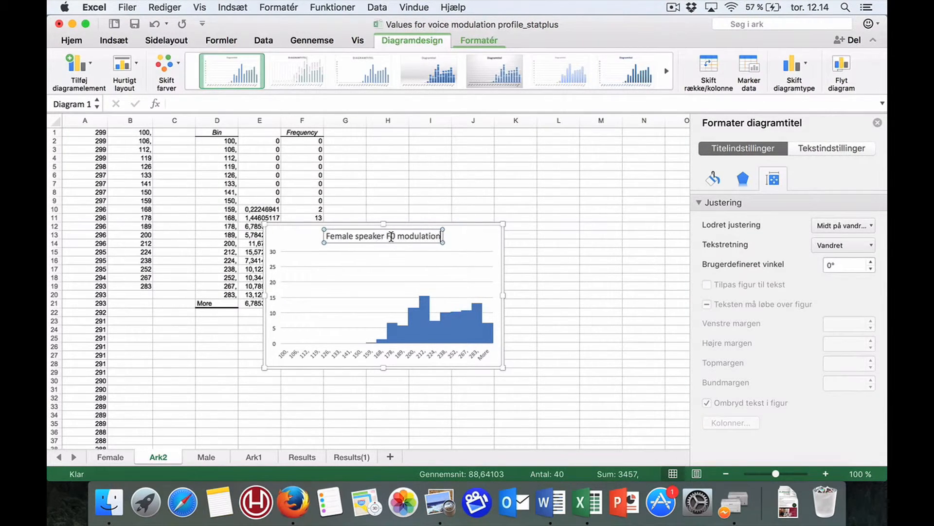
type(" histogram")
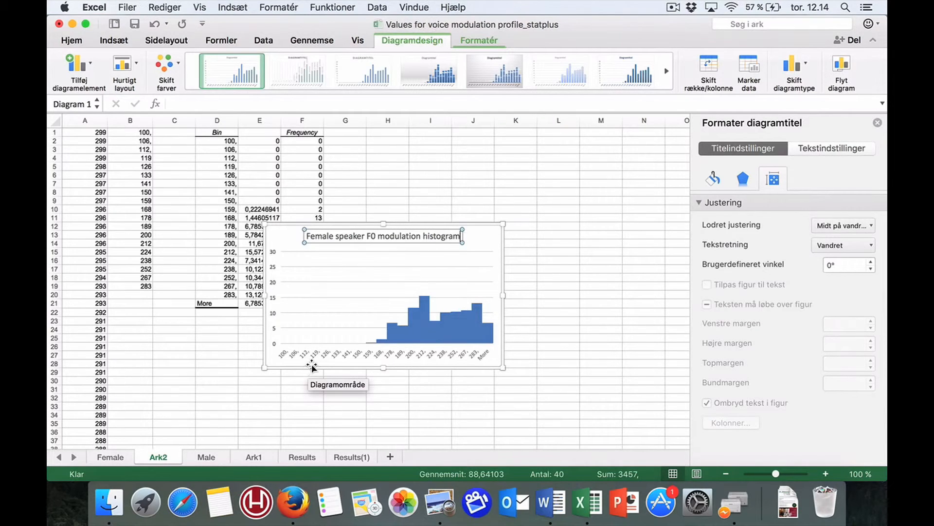
- Add a primary horizontal axis title reading "Frequency band, semi tones (Hz)" to the chart
left_click(271, 298)
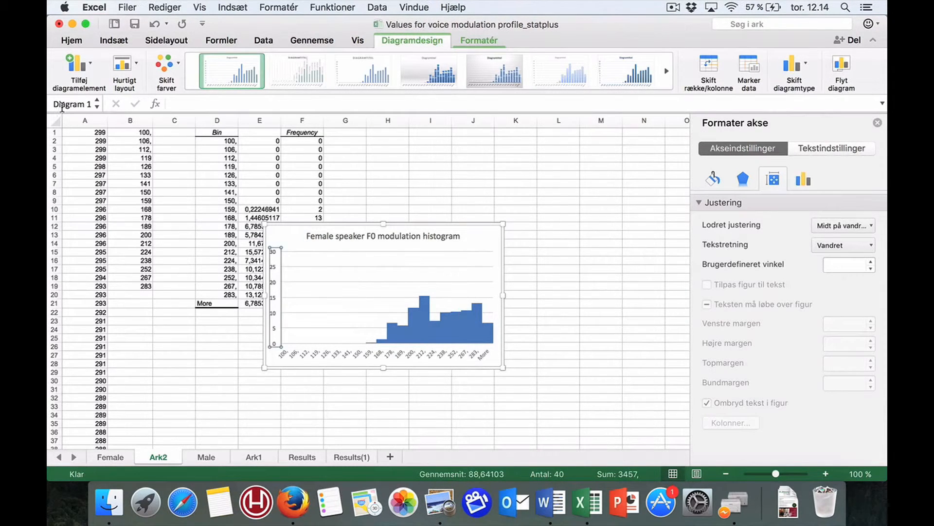
left_click(90, 63)
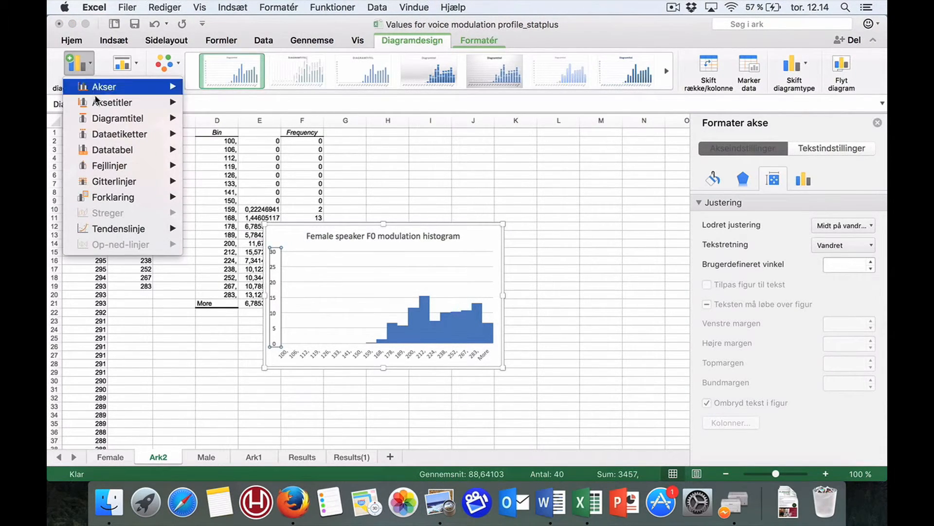
mouse_move(99, 103)
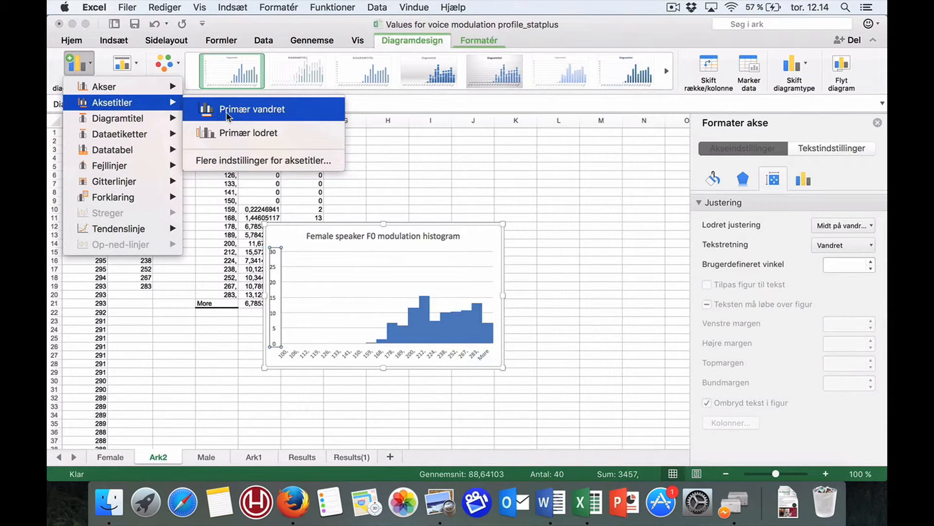
left_click(241, 111)
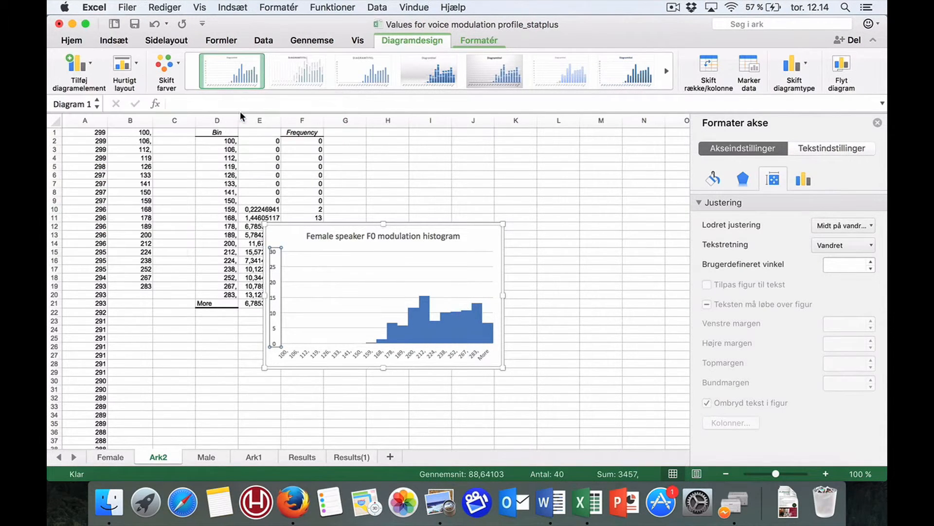
type("Frequency")
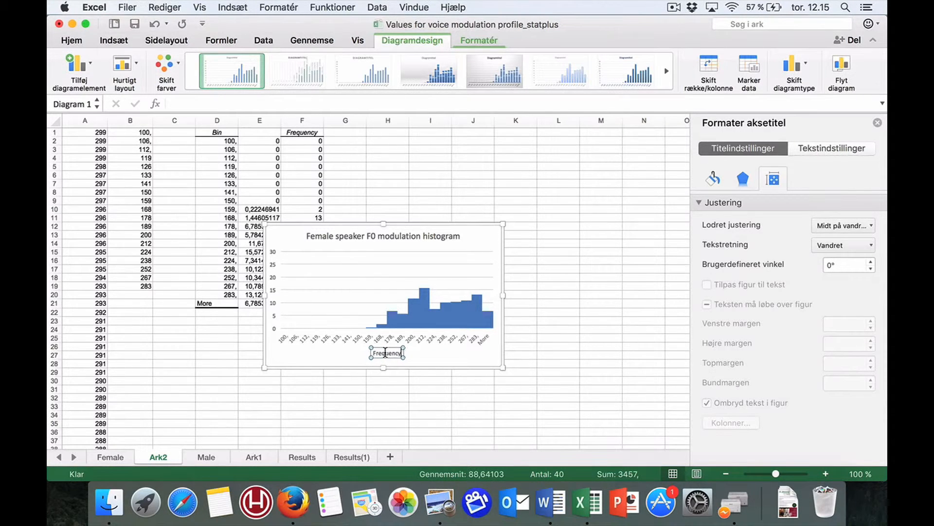
type(" band, semi")
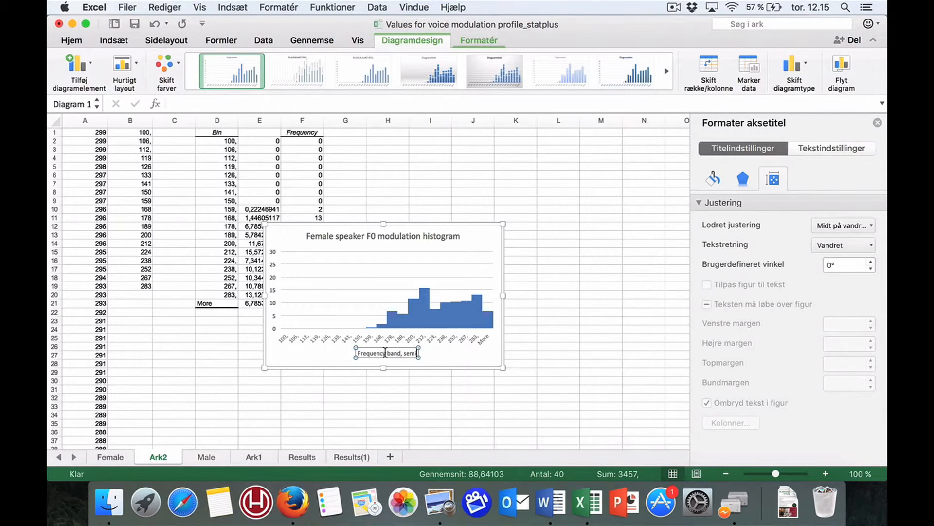
type(" tones (H")
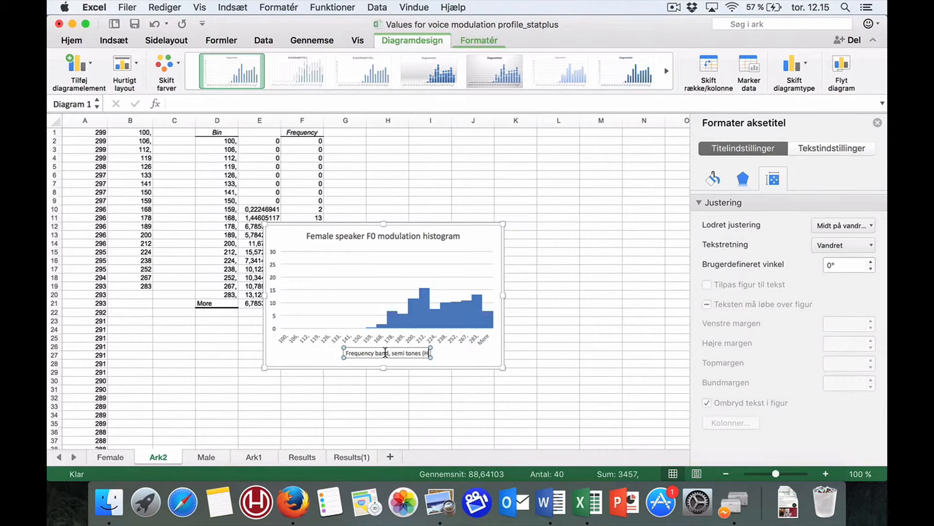
type("z)")
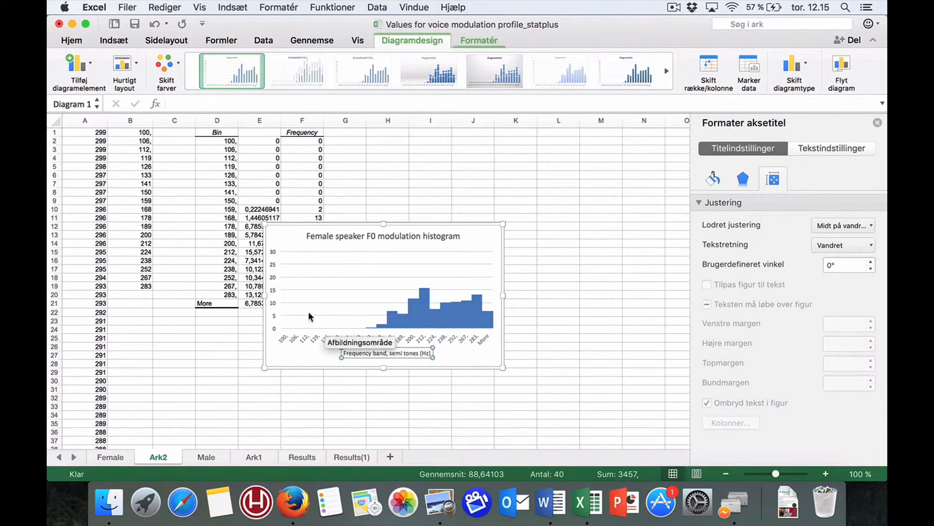
- Add a primary vertical axis title reading "F0 Frequency (%of total)" to the chart
left_click(270, 305)
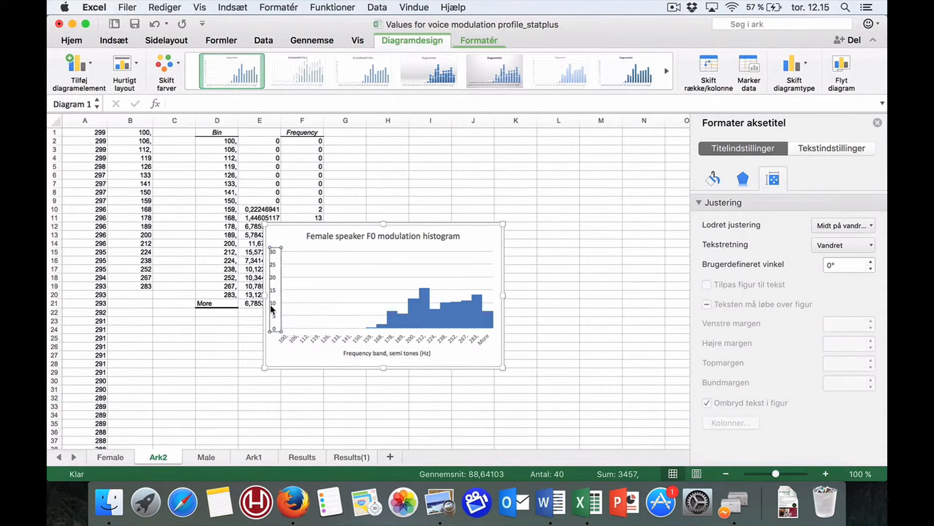
left_click(91, 64)
mouse_move(98, 103)
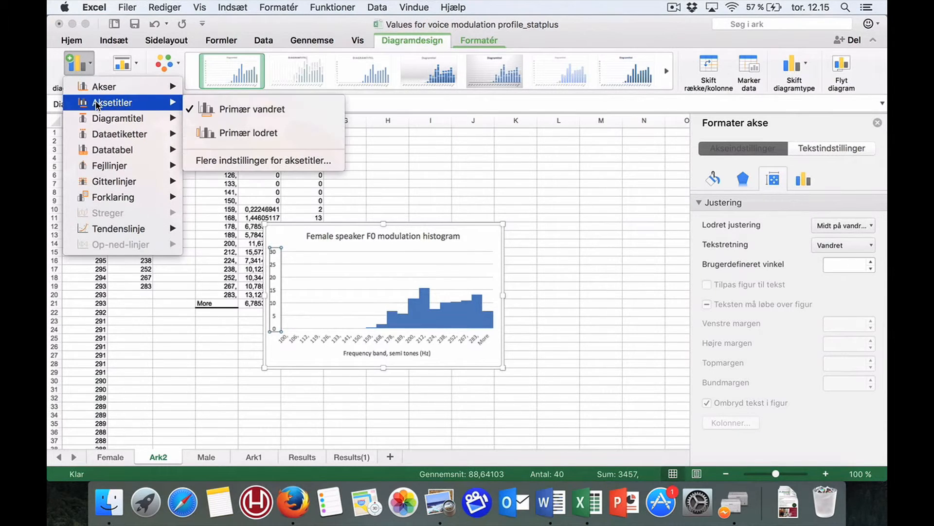
left_click(221, 130)
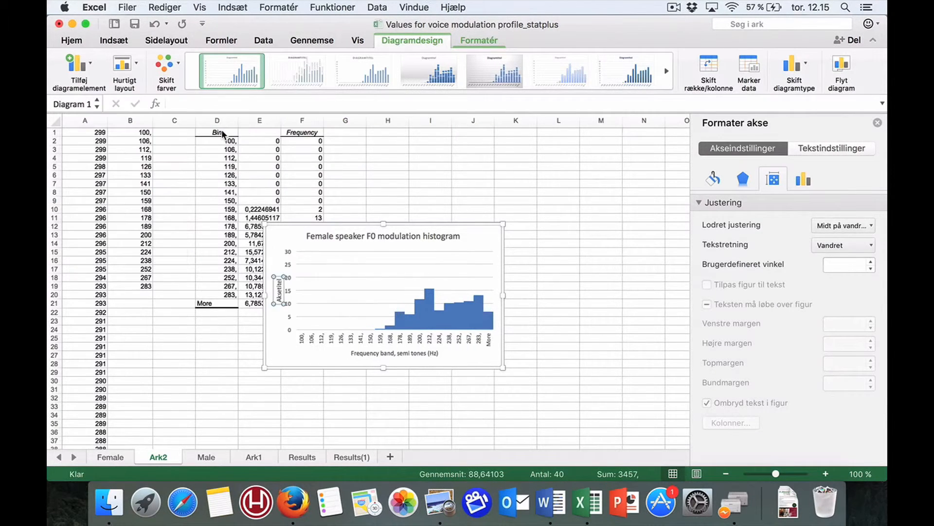
type("F0 Frequency (")
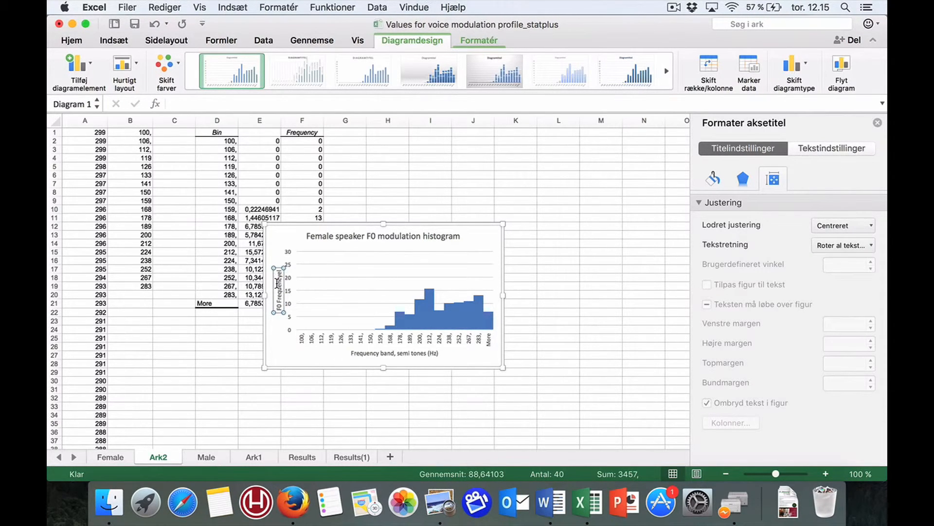
type("Hz)")
type(")")
type(" of total")
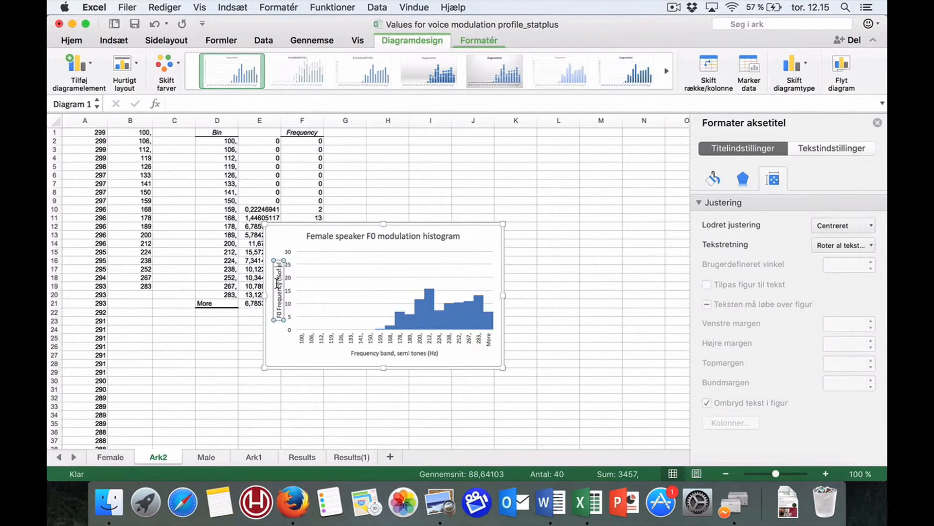
type(")")
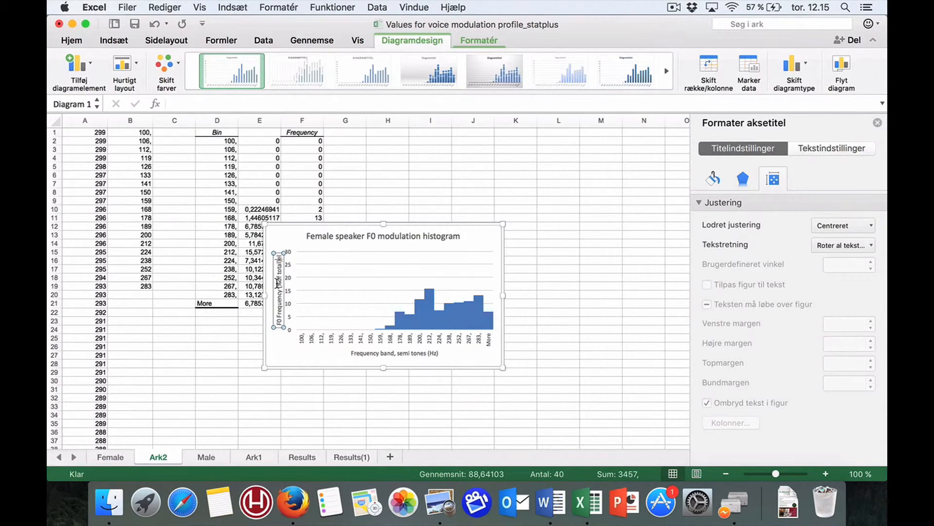
- Move the chart beside the frequency table to about columns H to M and save it as a PNG picture named "female speaker"
left_click(293, 237)
left_click_drag(293, 236, 399, 202)
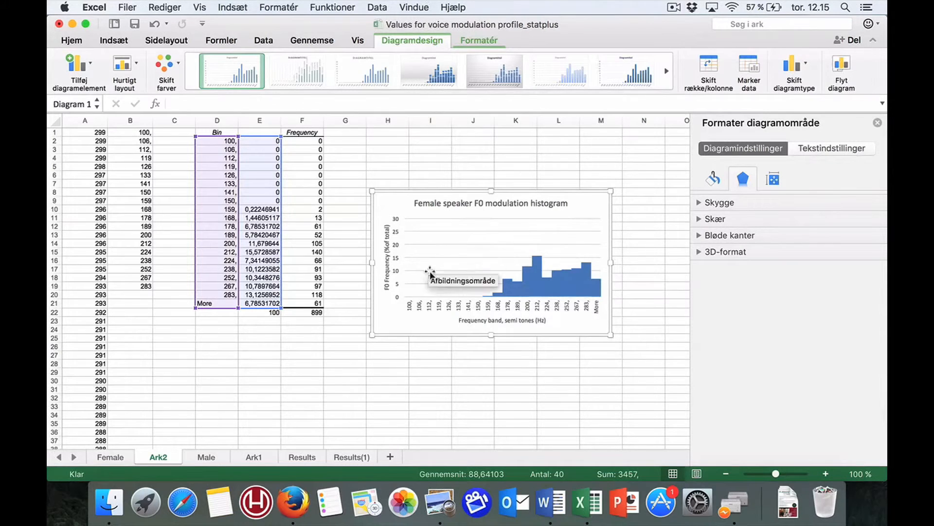
left_click(390, 204)
right_click(391, 205)
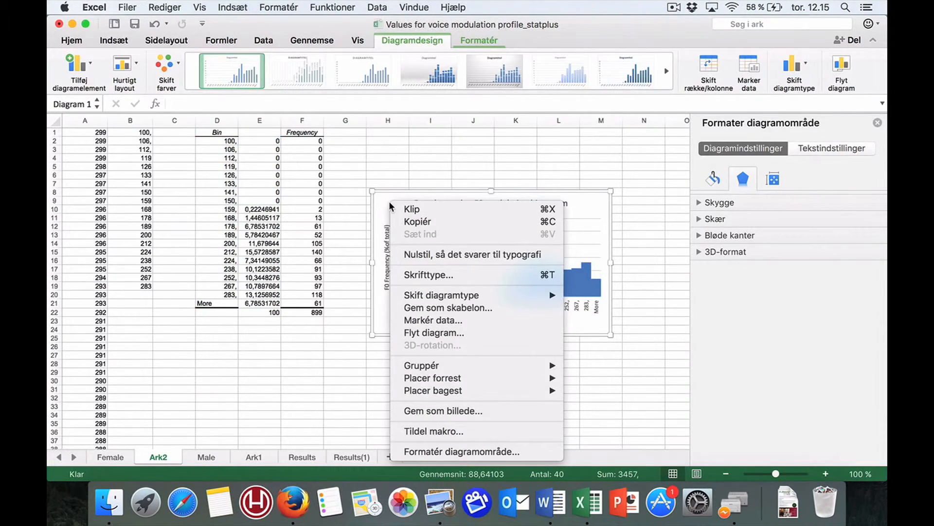
left_click(411, 410)
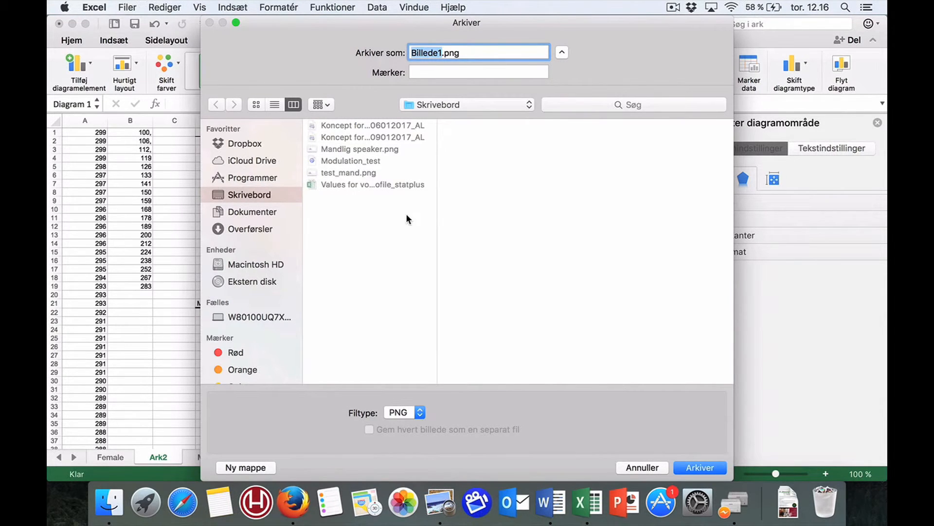
type("female speaker")
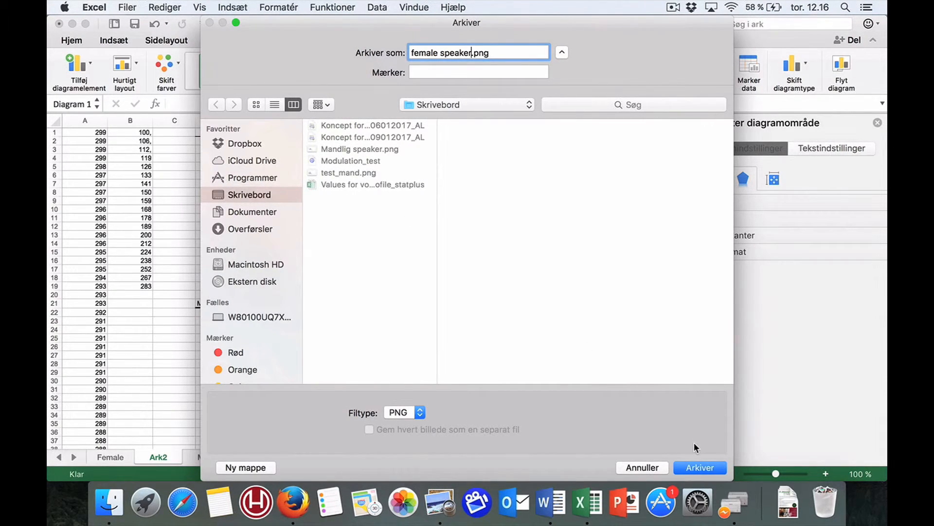
left_click(694, 466)
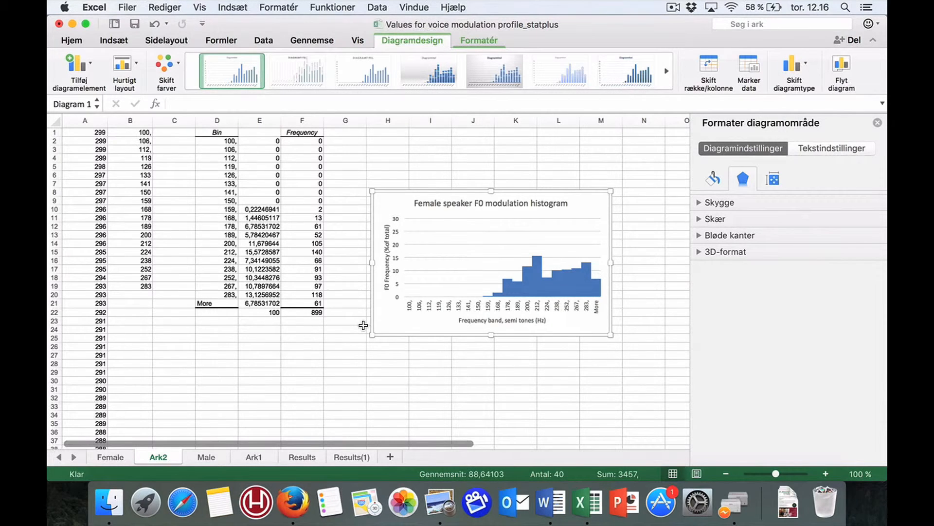
- Paste the male speaker F0 modulation histogram below the female speaker chart
key("super+z")
scroll(261, 369, "up", 3)
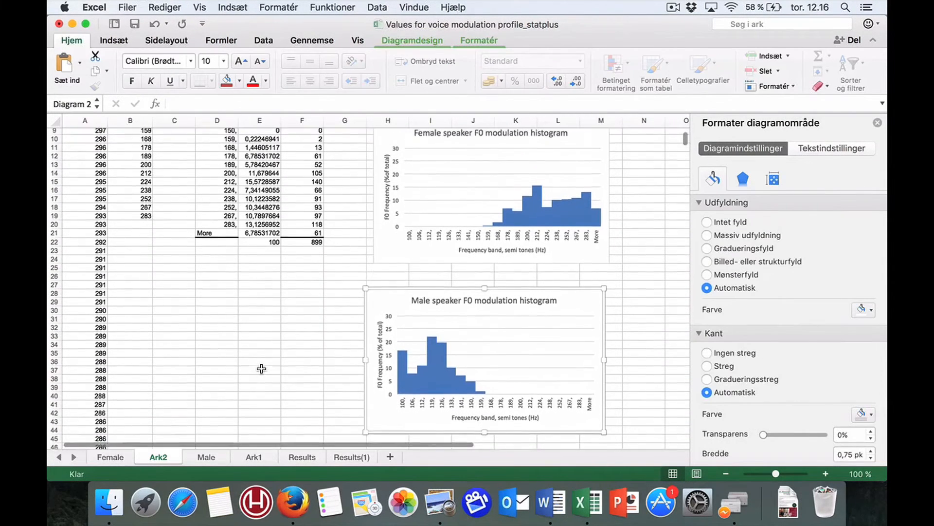
scroll(261, 369, "down", 1)
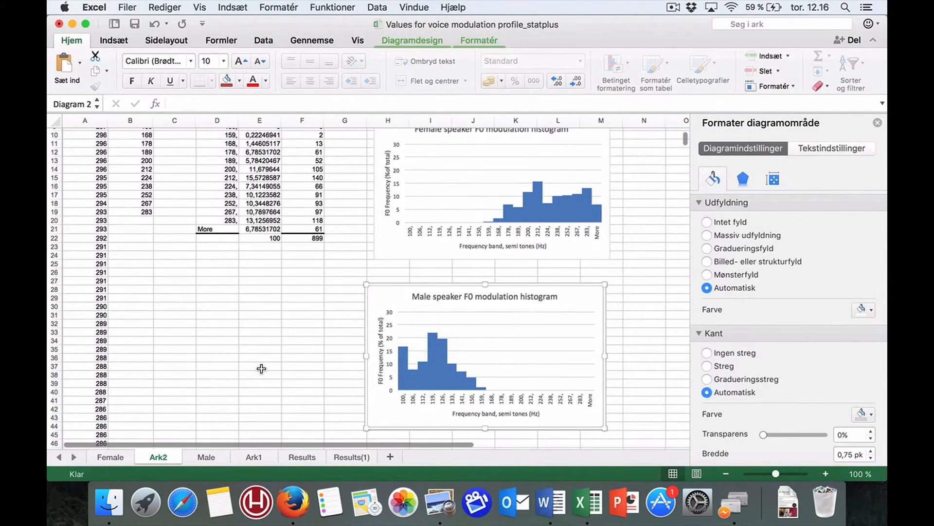
key("super+v")
- Compare the frequency band values of individual columns in the male and female speaker histograms
mouse_move(415, 382)
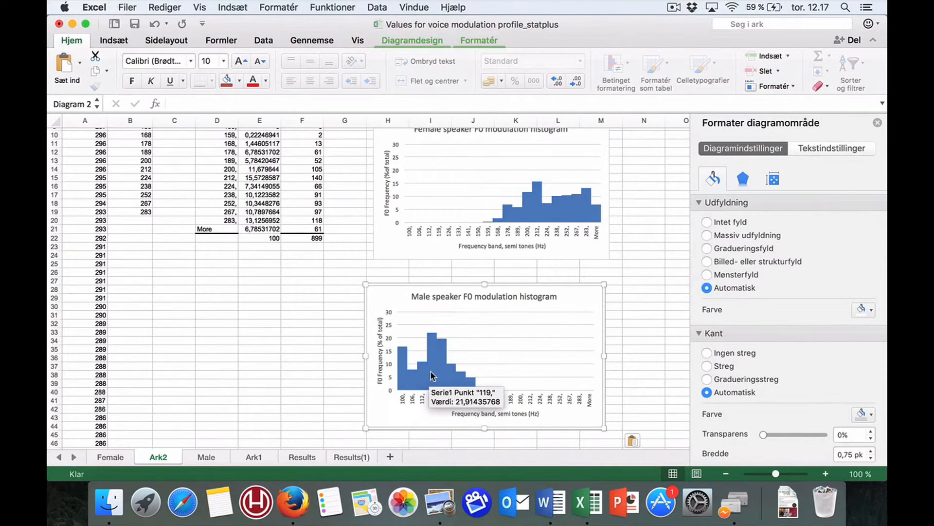
mouse_move(433, 366)
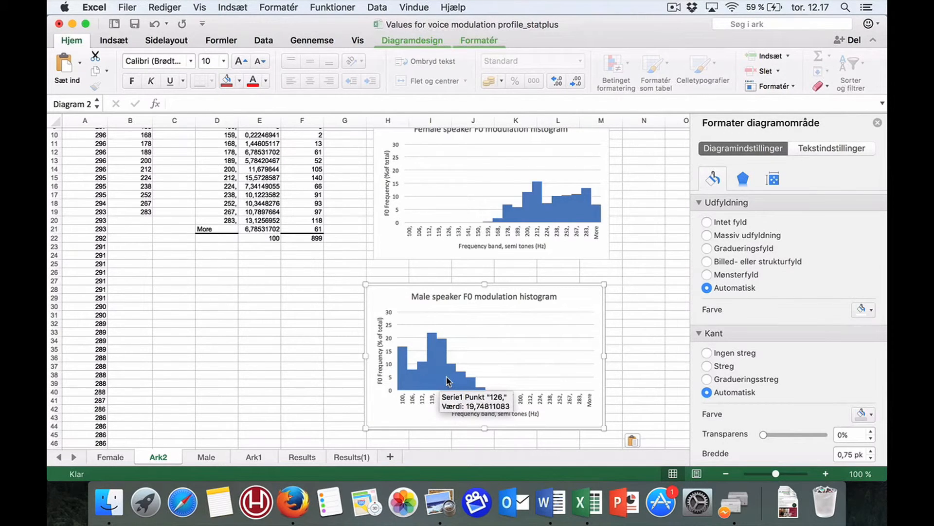
mouse_move(558, 217)
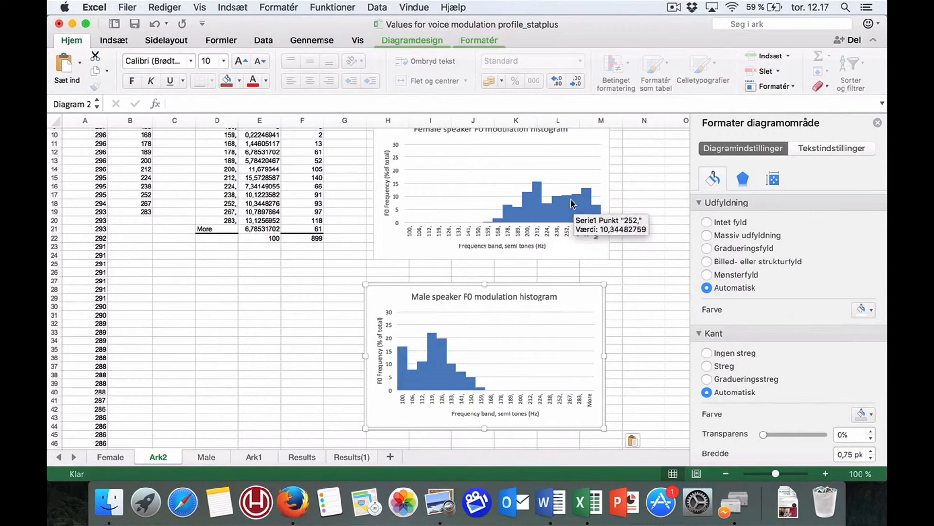
mouse_move(512, 212)
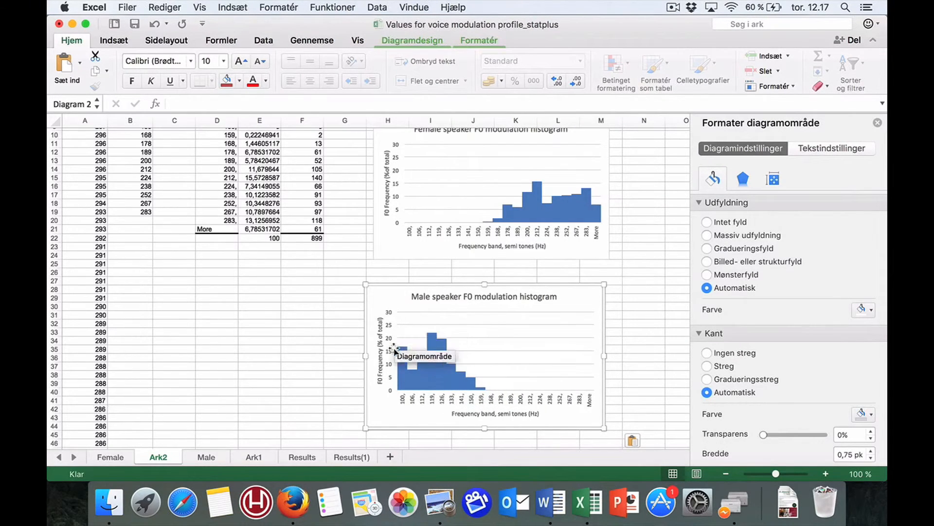
mouse_move(405, 356)
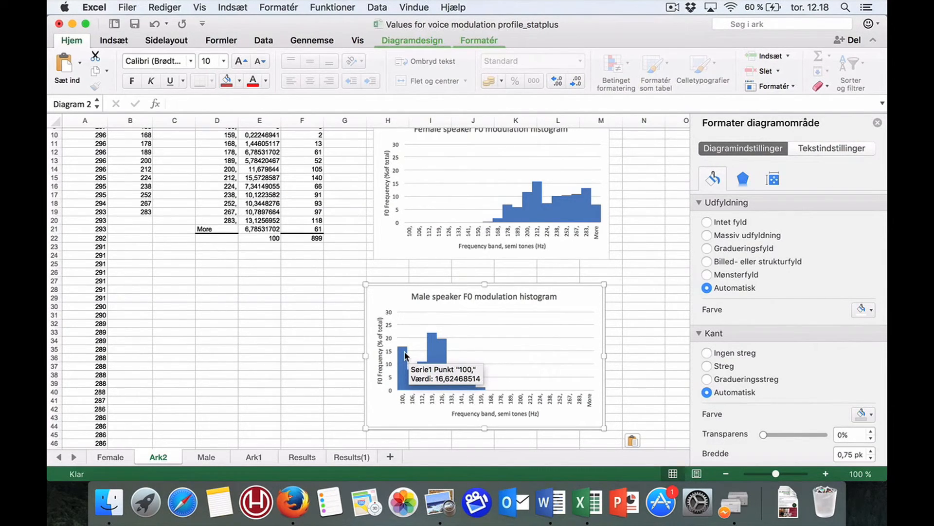
mouse_move(465, 382)
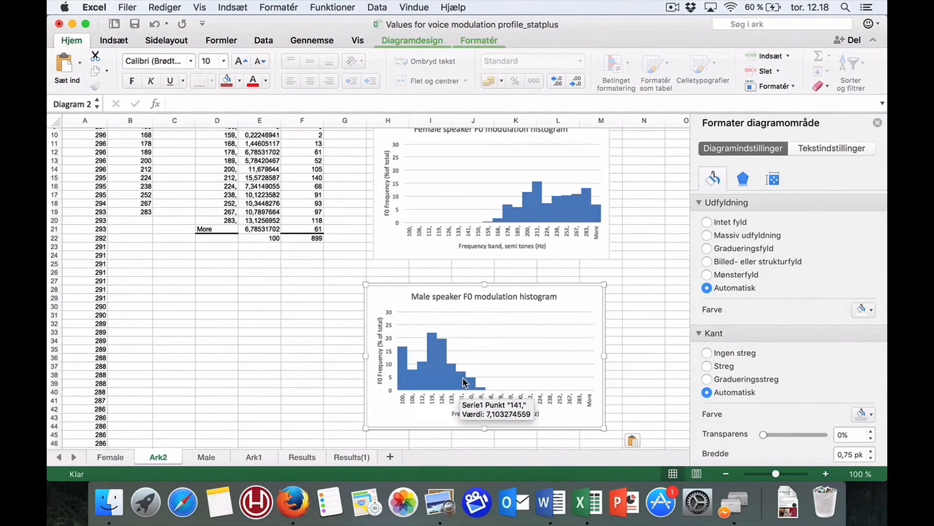
mouse_move(412, 378)
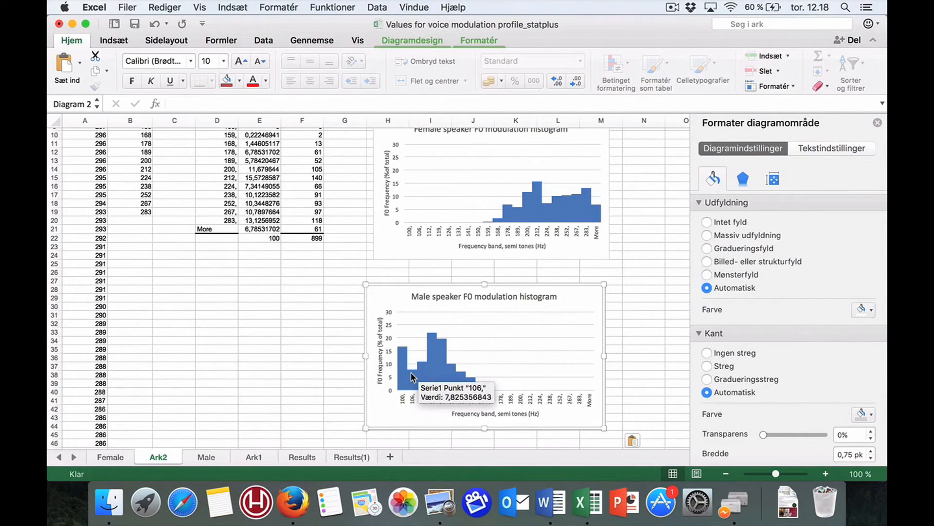